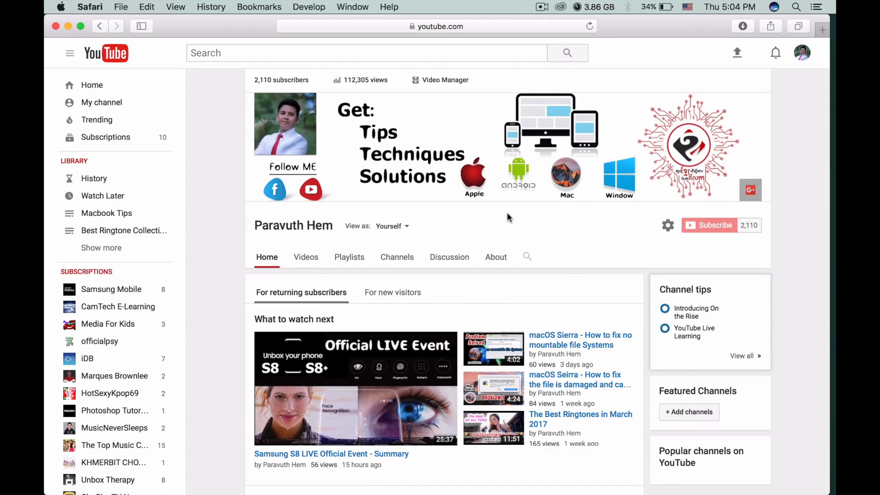
Step: Open the YouTube notification for the viewer's comment and highlight the question about music on one Keynote slide
left_click(775, 52)
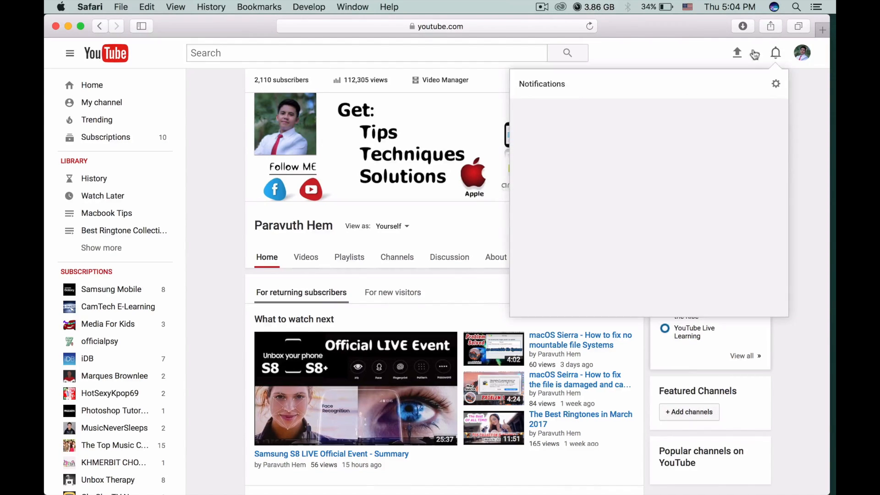
left_click(729, 273)
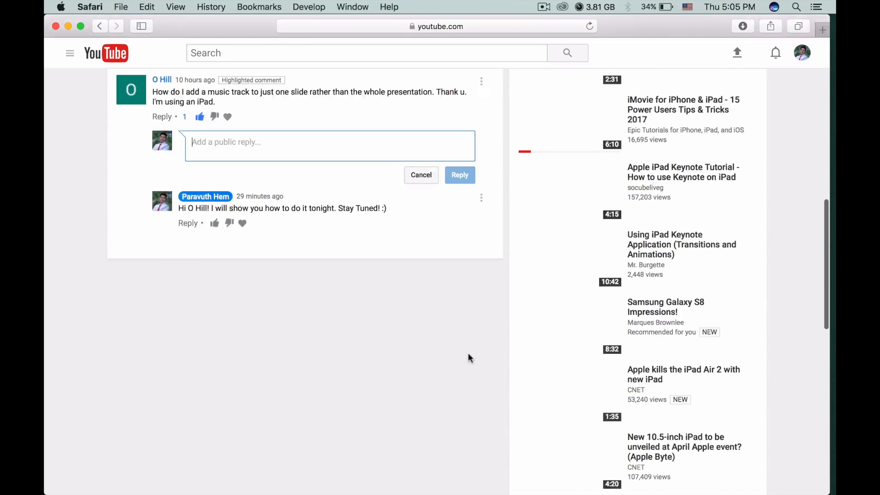
scroll(401, 180, "up", 2)
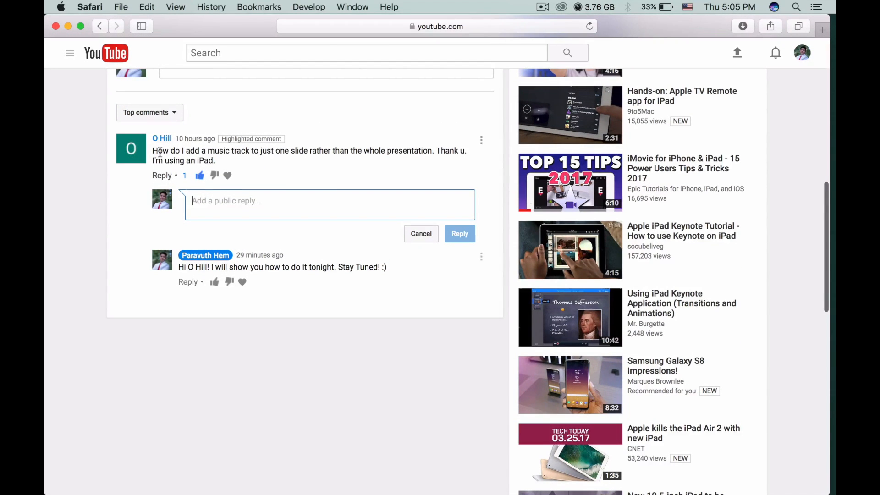
left_click_drag(153, 151, 454, 159)
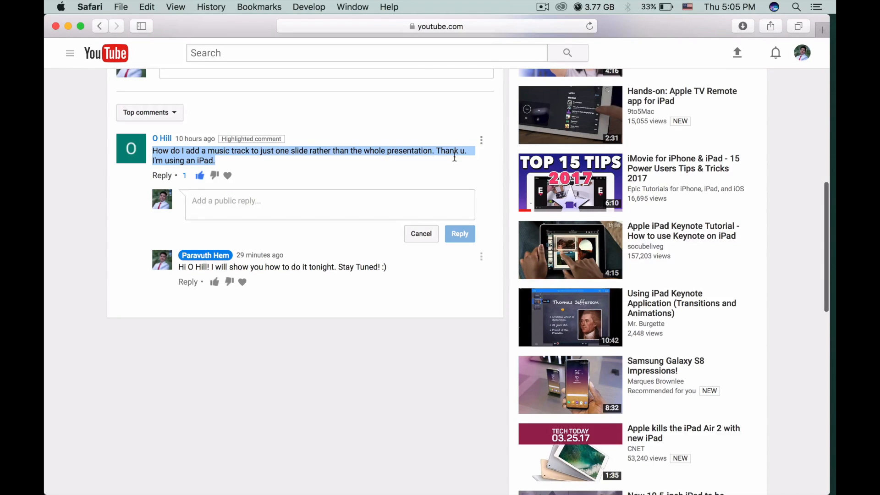
left_click(175, 159)
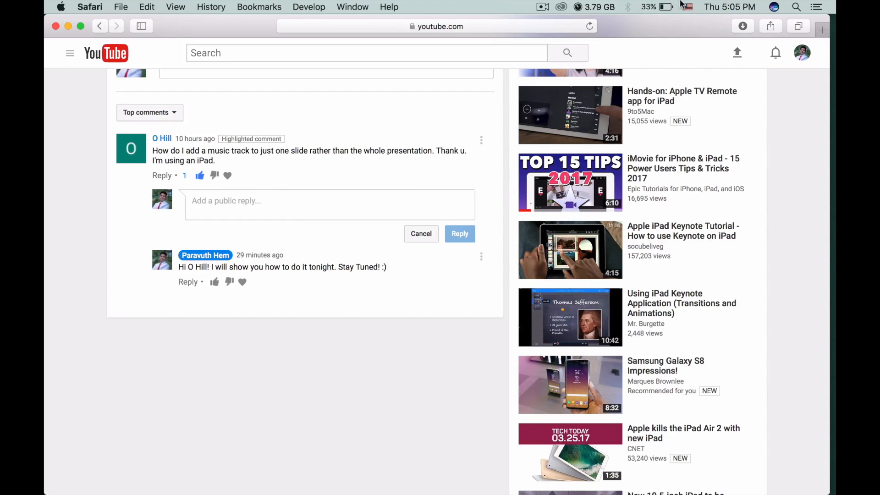
left_click(542, 7)
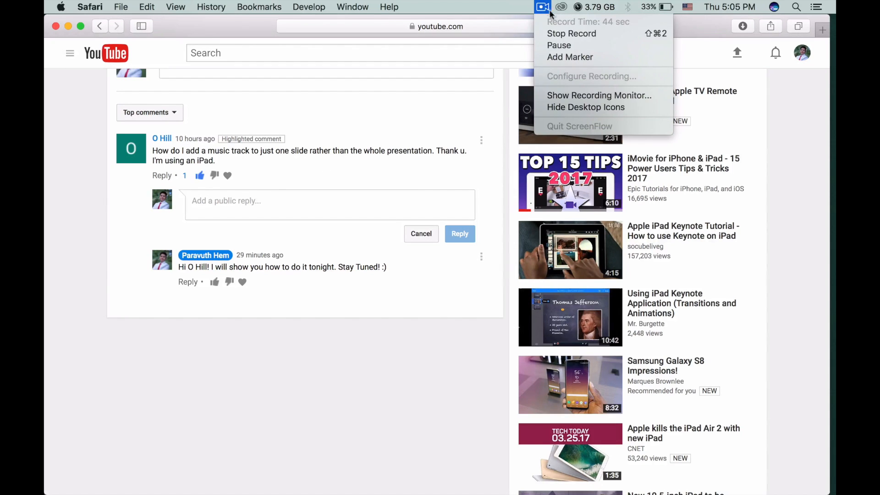
left_click(578, 45)
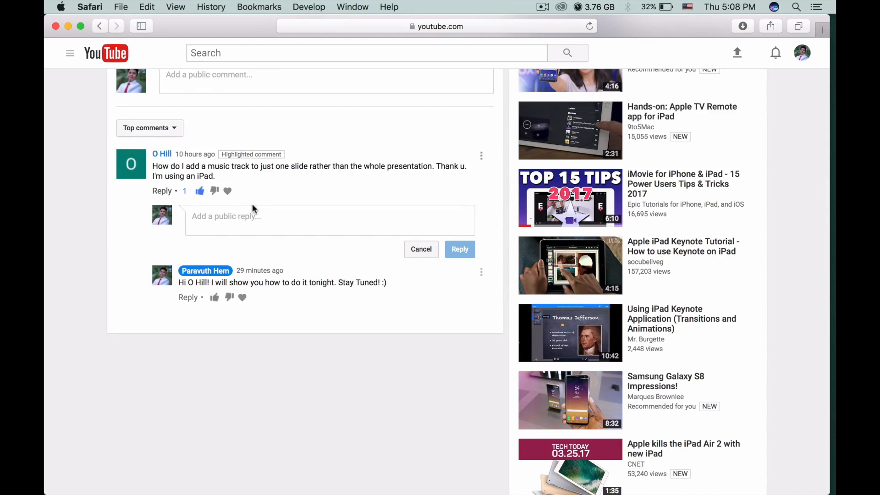
mouse_move(818, 323)
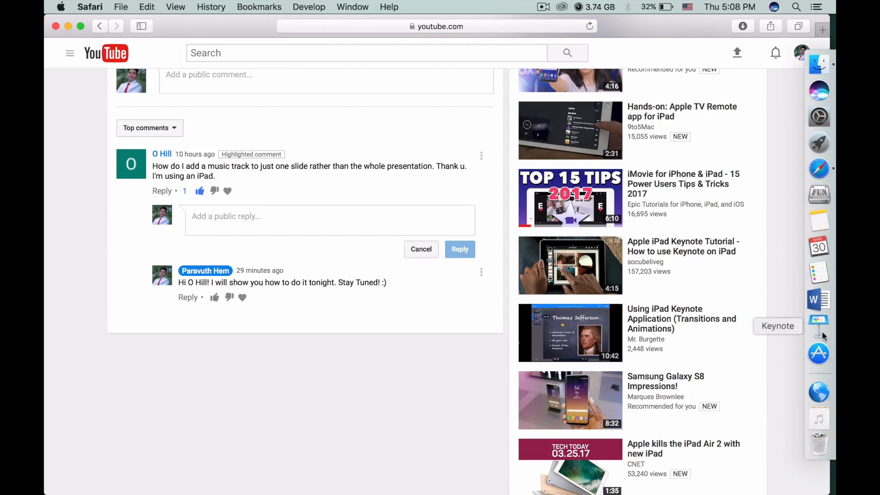
Step: Open the YouTube Tutorial Batman deck, browse its slides and land on slide 3, Download Spotify Songs on iOS Devices
left_click(825, 324)
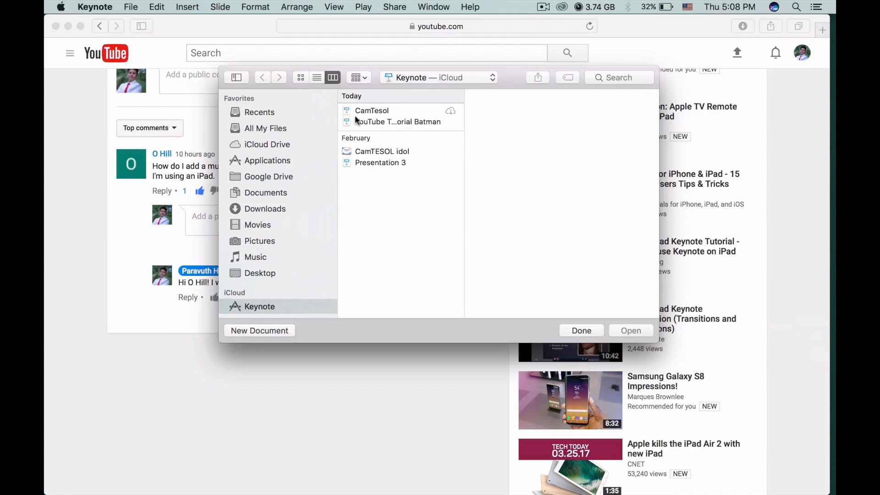
double_click(396, 122)
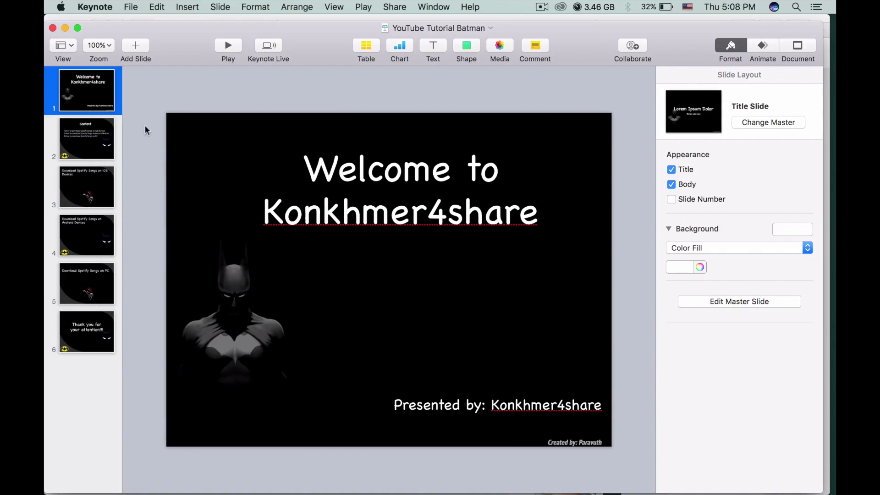
left_click(88, 144)
left_click(88, 77)
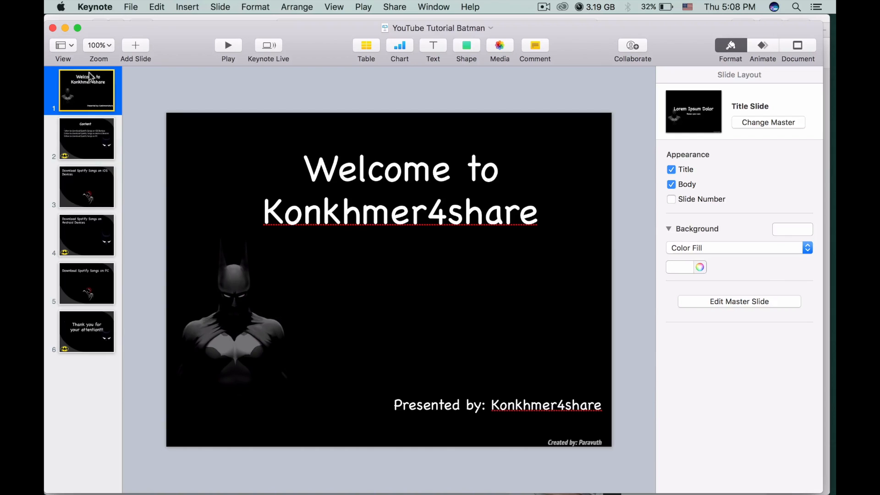
key("Down")
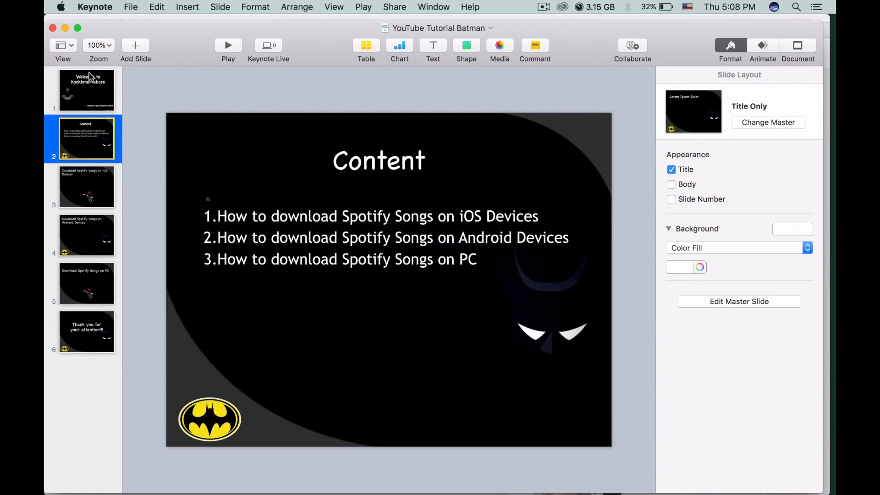
key("Down")
key("Up")
key("Up")
left_click(87, 185)
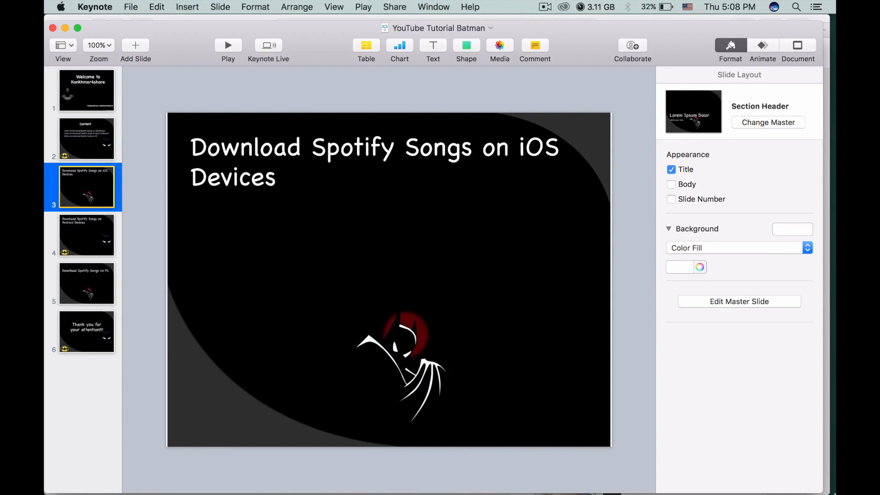
left_click(820, 418)
left_click_drag(492, 155, 316, 248)
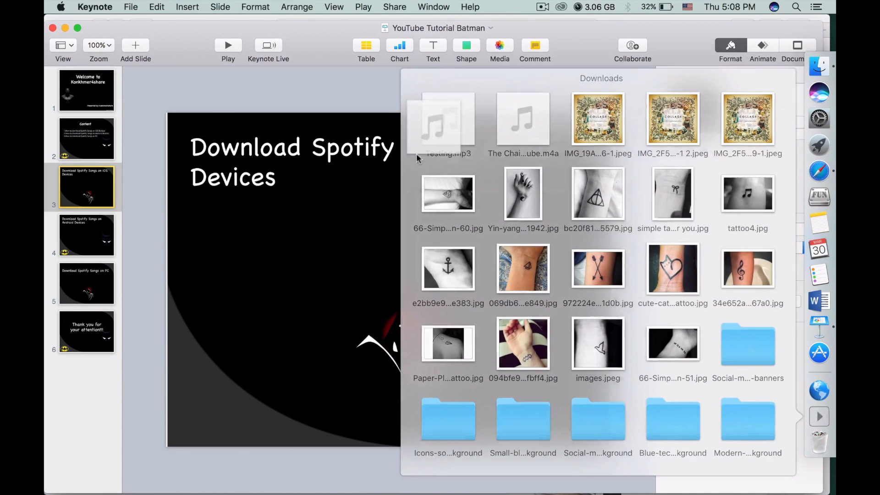
left_click(470, 265)
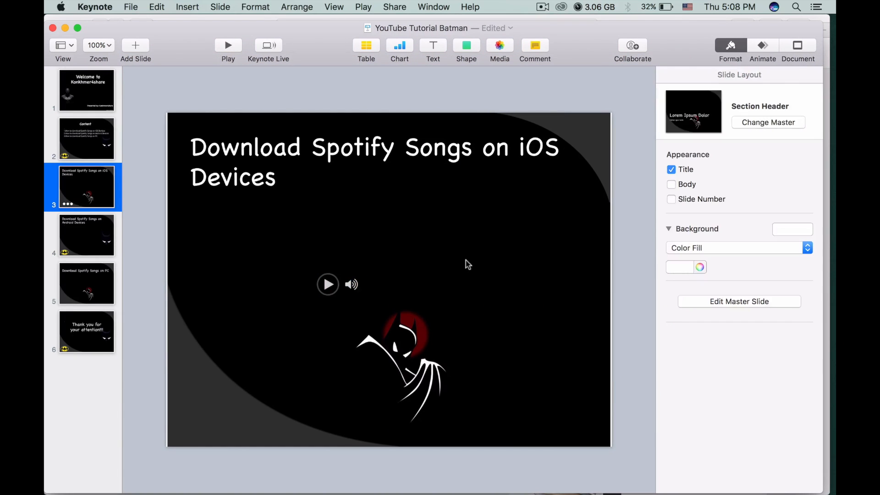
left_click_drag(338, 285, 203, 417)
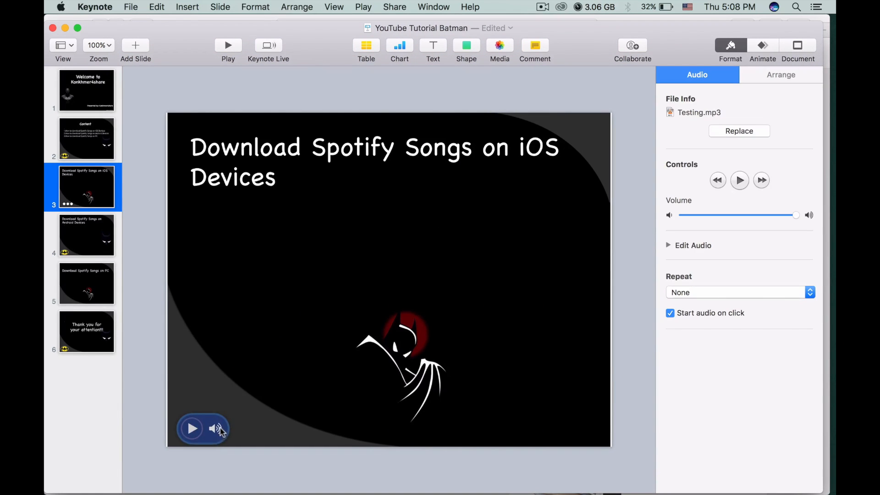
left_click(383, 391)
left_click(192, 417)
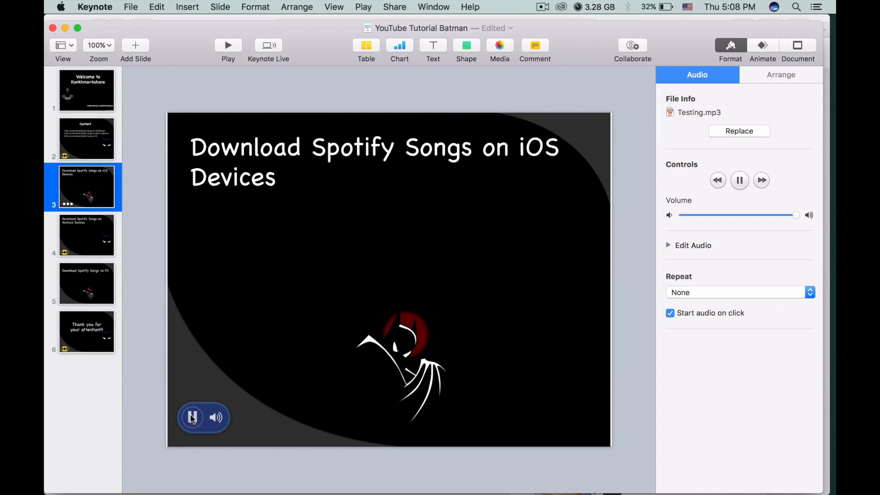
key("XF86AudioRaiseVolume")
key("XF86AudioRaiseVolume")
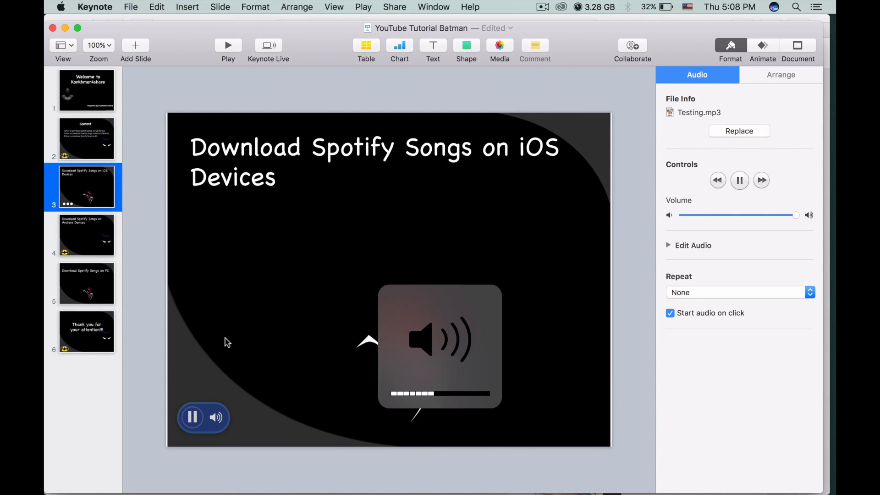
key("XF86AudioRaiseVolume")
left_click(192, 417)
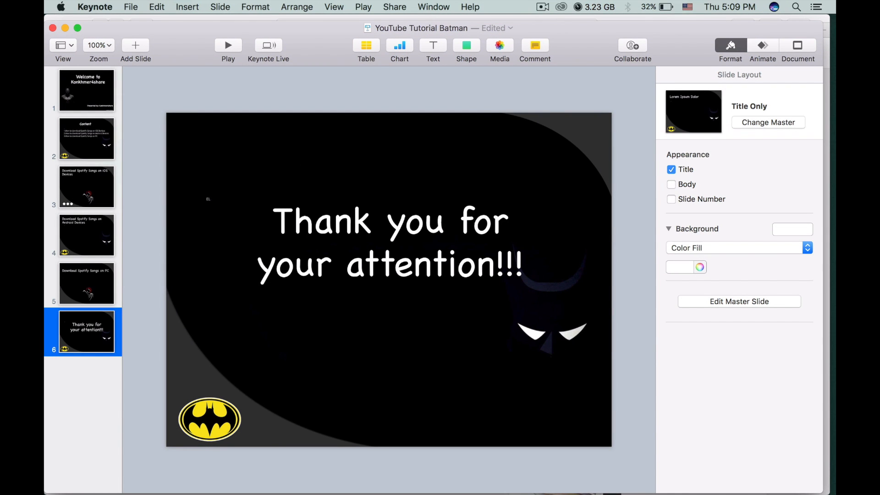
left_click(76, 138)
left_click(90, 180)
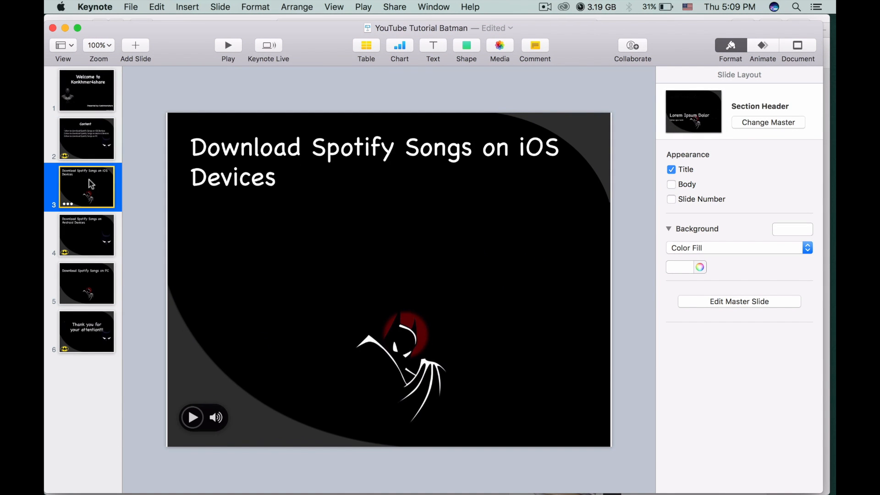
left_click(216, 418)
key("Delete")
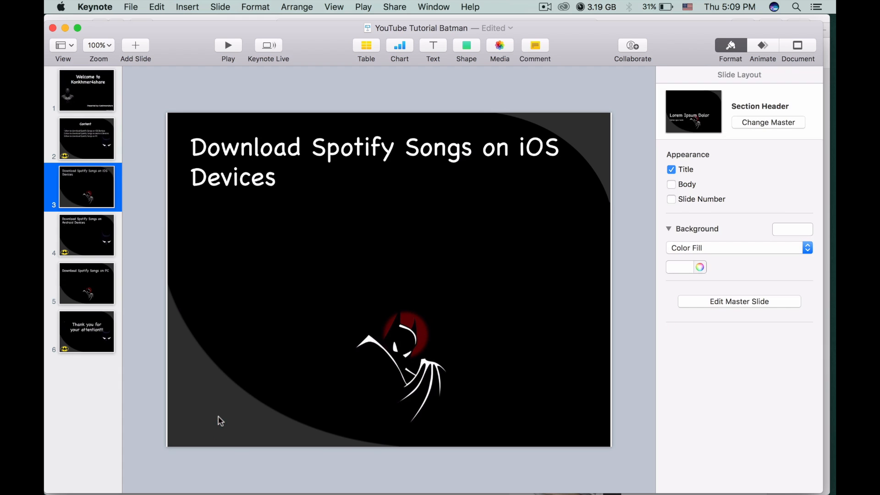
left_click(94, 194)
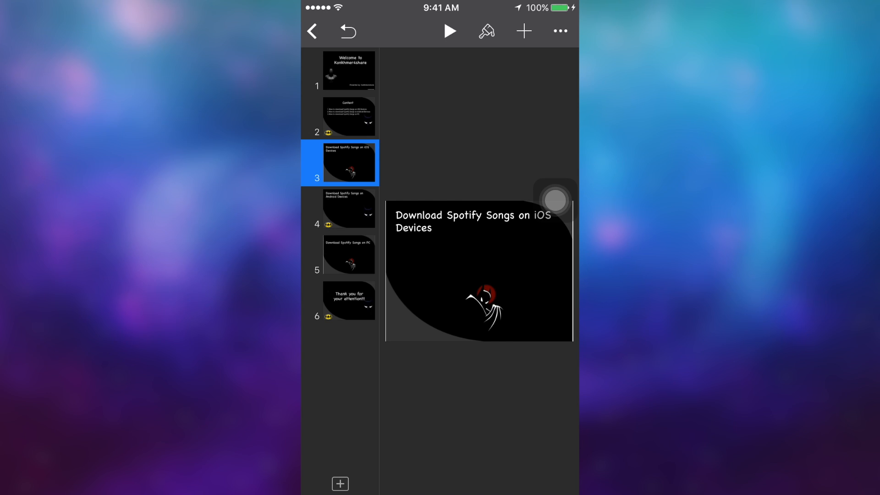
Step: Clear the Bop Bop Baby soundtrack from the presentation's Soundtrack settings and return to slide 3
left_click(560, 31)
scroll(441, 275, "down", 2)
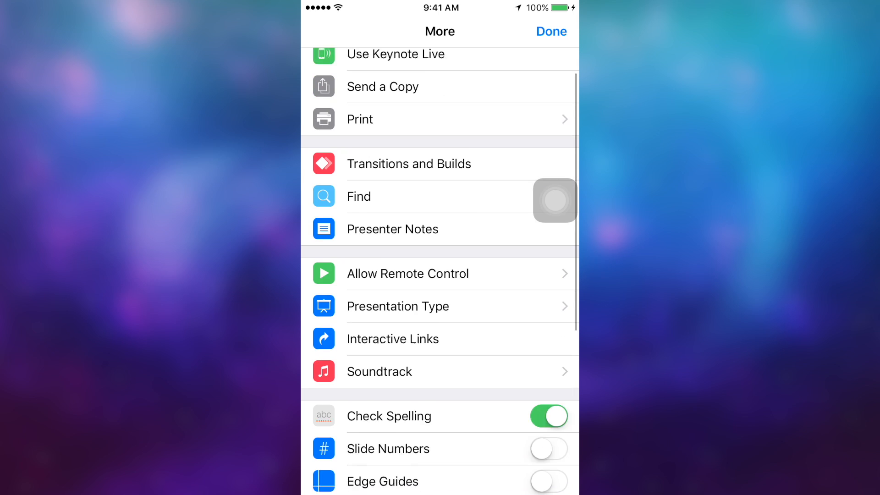
left_click(440, 349)
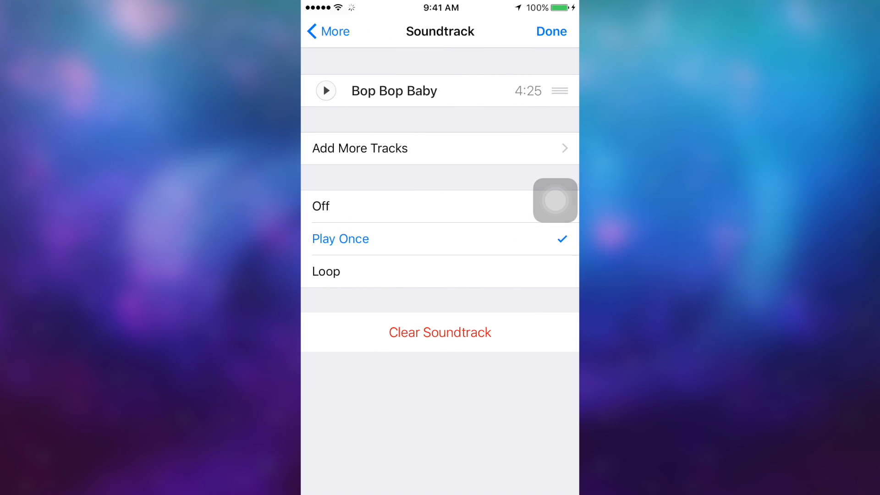
left_click(440, 331)
left_click(491, 281)
left_click(552, 31)
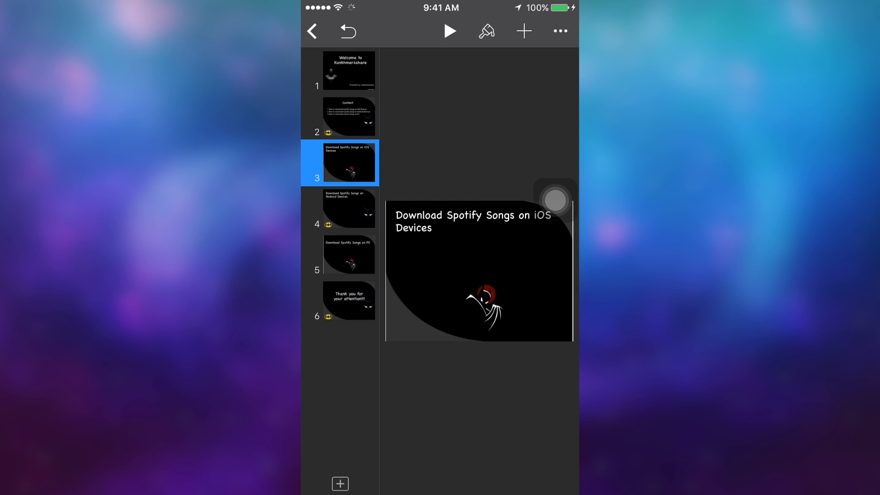
left_click(349, 163)
Step: Launch TurboDL from the Productivity folder and bring up the actions for the Chainsmokers Closer video
left_click(477, 110)
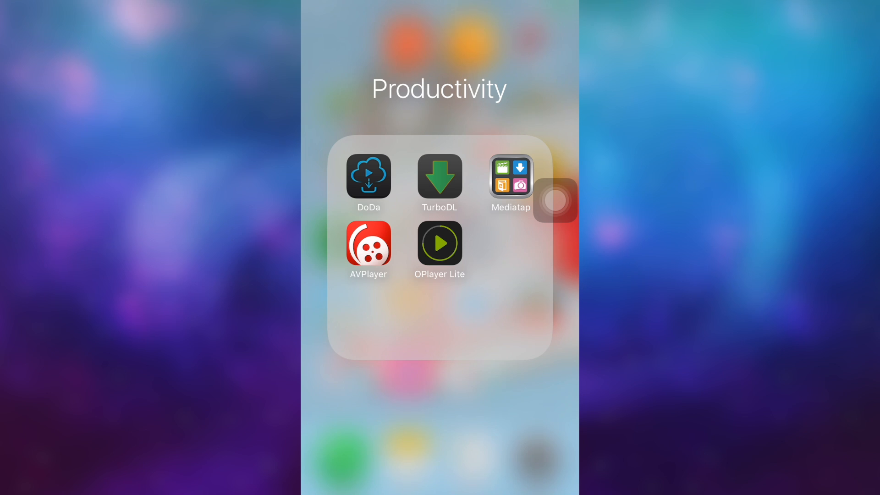
left_click(439, 176)
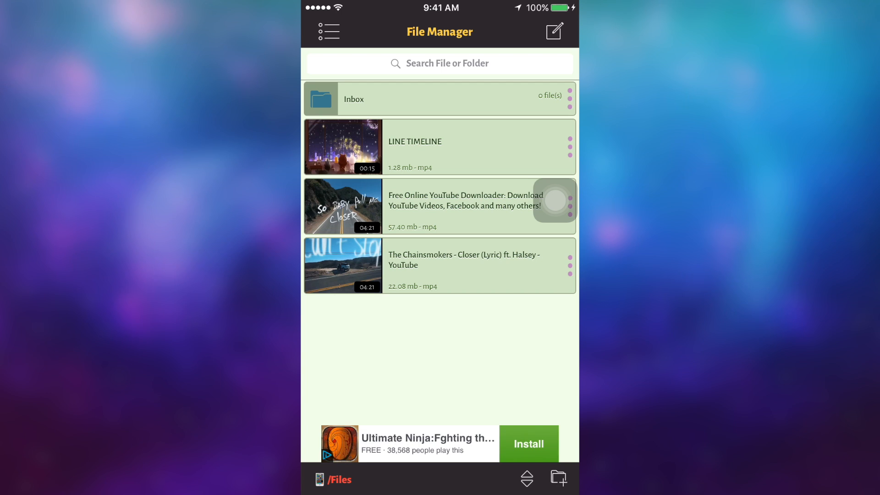
left_click(570, 264)
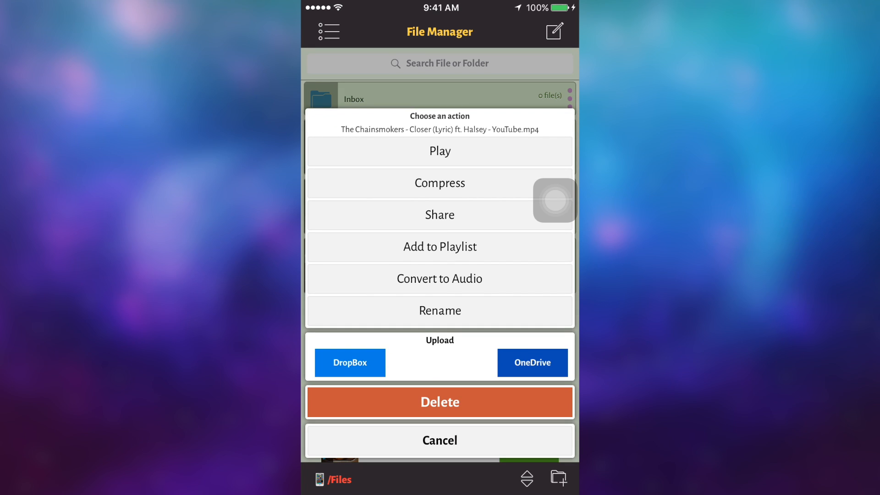
Step: Convert the Closer video to an m4a file and rename it 'The Chainsmokers - Closer for KeyNote'
left_click(440, 278)
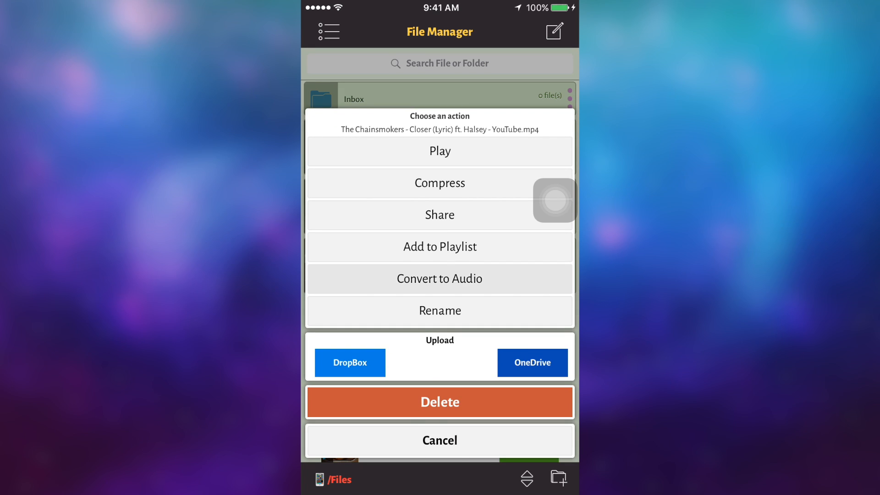
left_click(562, 17)
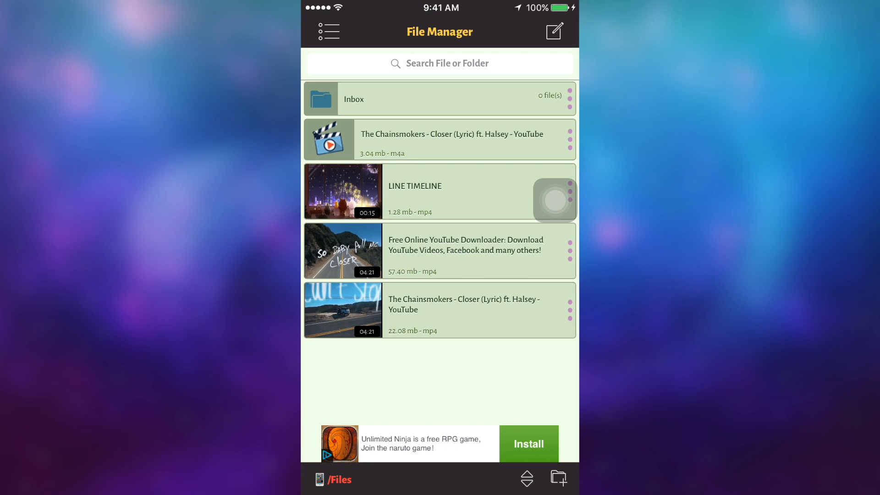
left_click(570, 139)
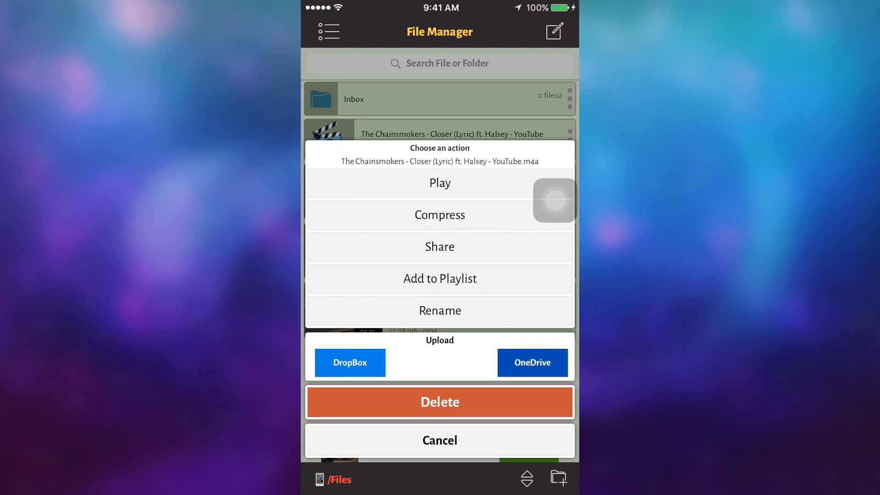
left_click(439, 440)
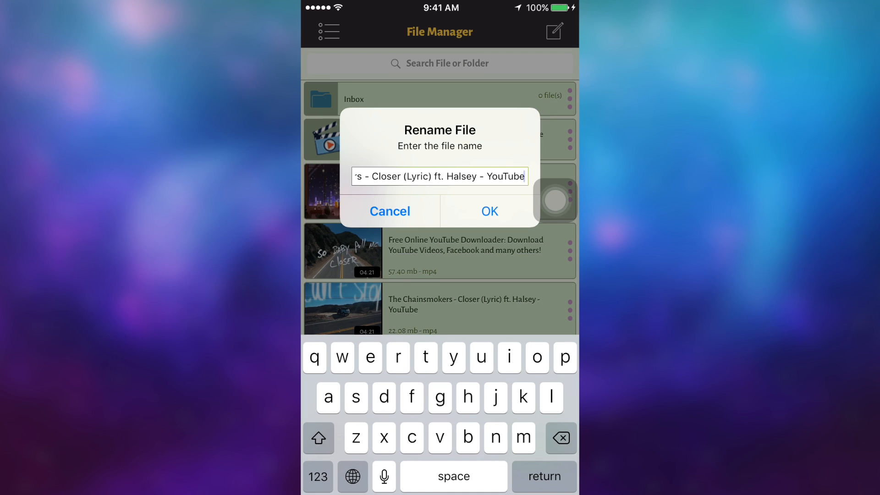
key("BackSpace")
key("BackSpace")
key("BackSpace")
key("BackSpace")
key("BackSpace")
key("BackSpace")
key("BackSpace")
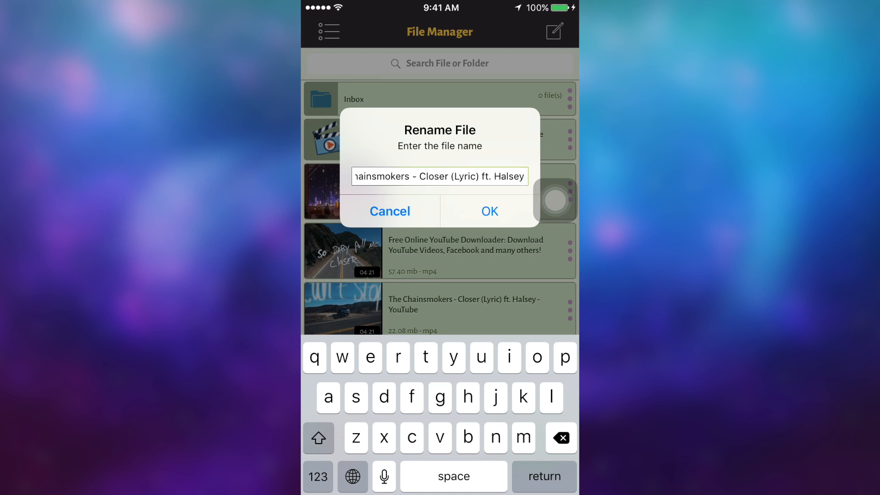
key("BackSpace")
key("BackSpace")
key("BackSpace")
key("BackSpace")
key("BackSpace")
key("BackSpace")
key("BackSpace")
key("BackSpace")
key("BackSpace")
type("m")
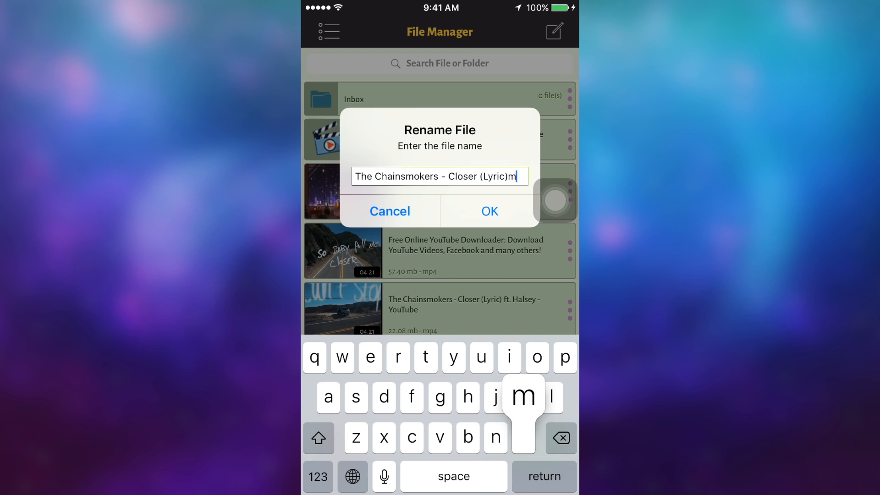
key("BackSpace")
key("BackSpace")
key("BackSpace")
key("BackSpace")
key("BackSpace")
key("BackSpace")
key("BackSpace")
key("BackSpace")
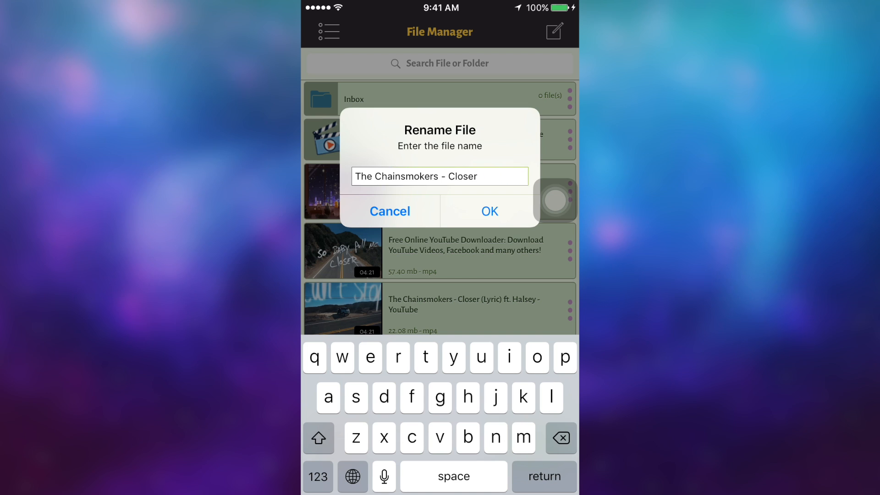
type("for K")
type("eyNot")
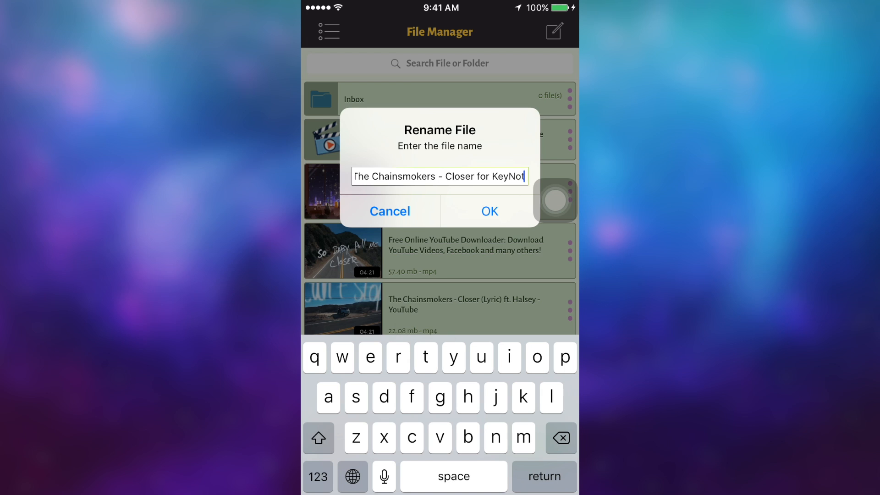
type("e")
key("Return")
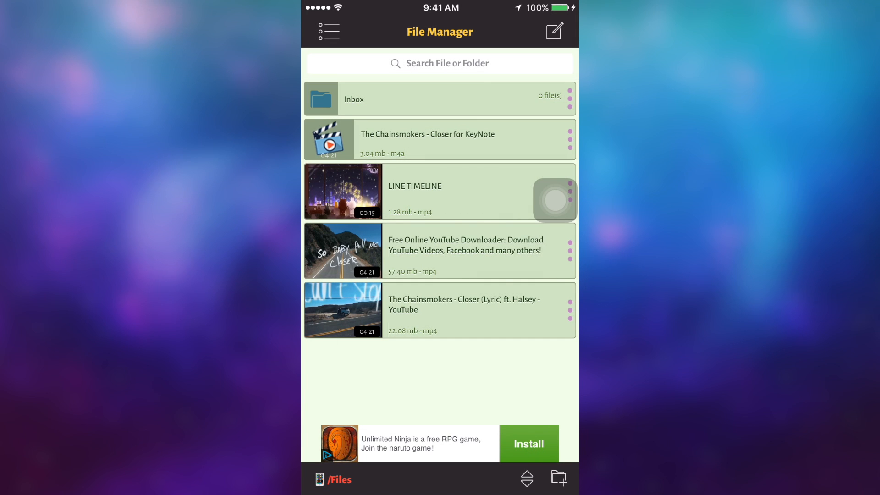
Step: Bring up the sharing options for the renamed Closer for KeyNote audio file
left_click_drag(554, 199, 554, 274)
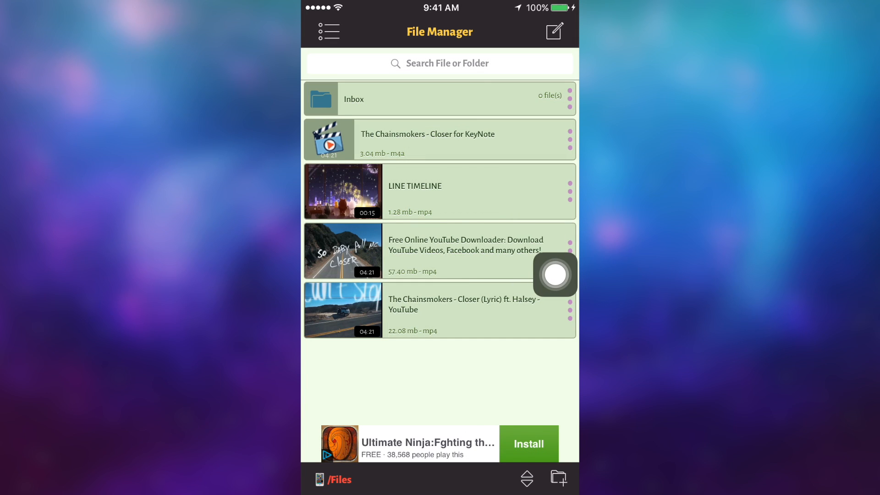
left_click(569, 140)
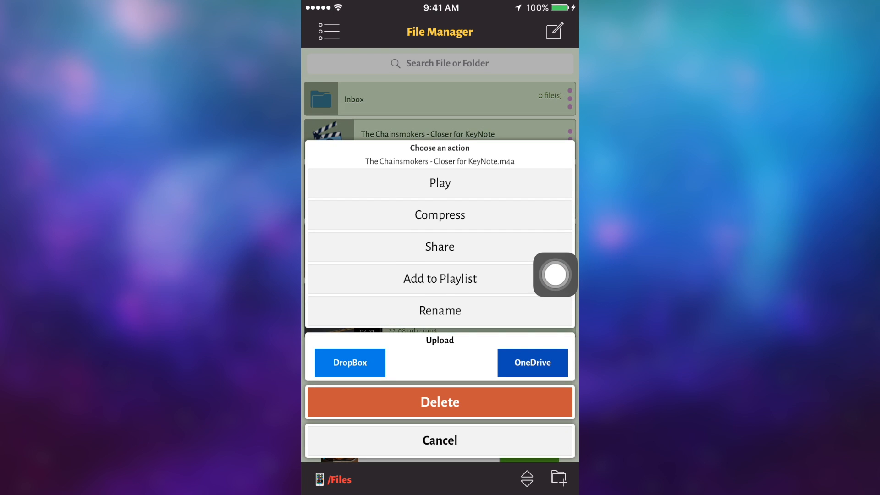
left_click(439, 247)
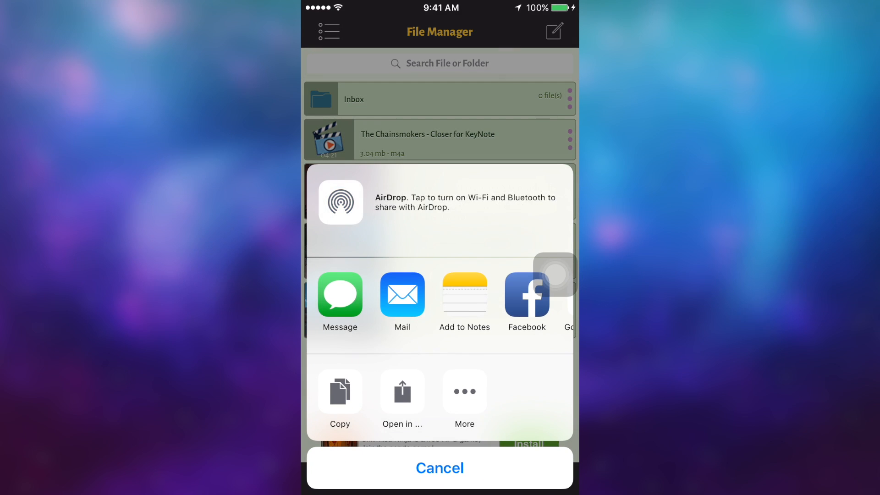
scroll(440, 296, "right", 2)
Step: Upload the audio file to the Youtube folder on Google Drive, then return to the home screen
left_click(458, 295)
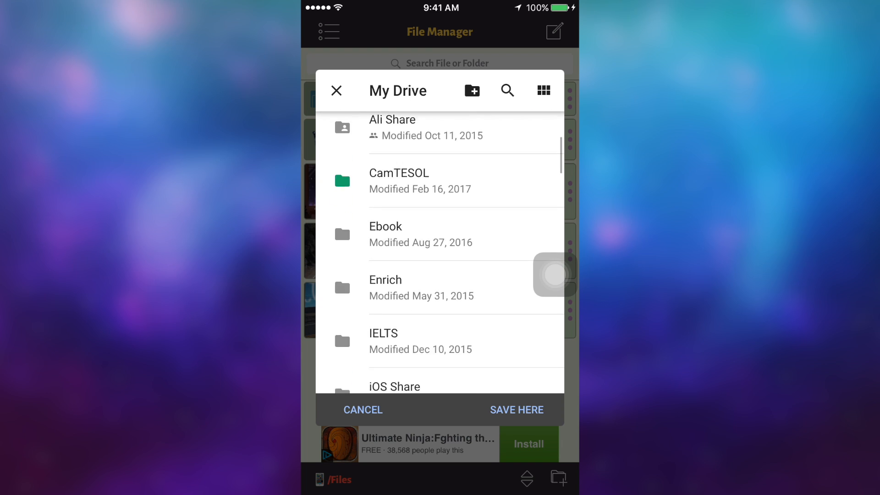
scroll(440, 247, "down", 5)
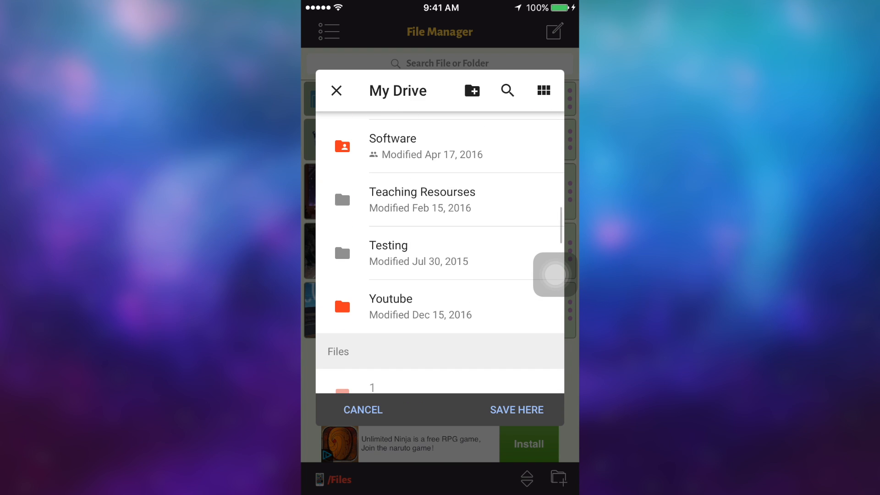
left_click(440, 307)
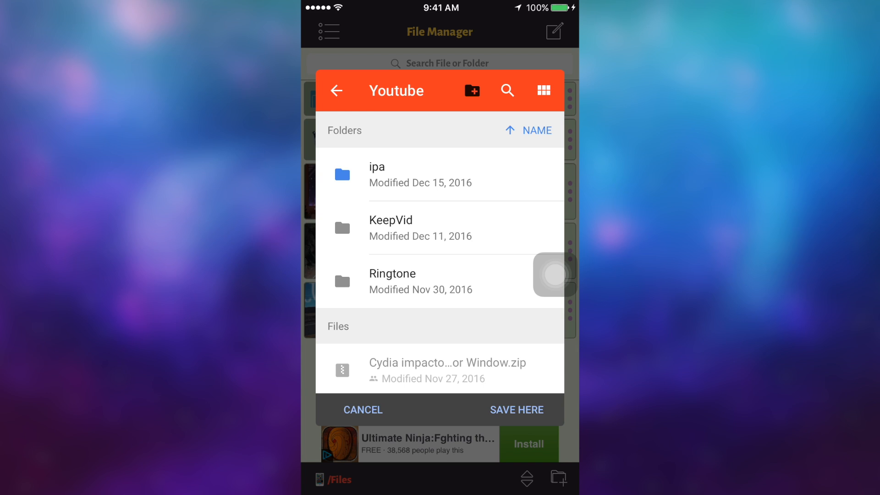
left_click(516, 410)
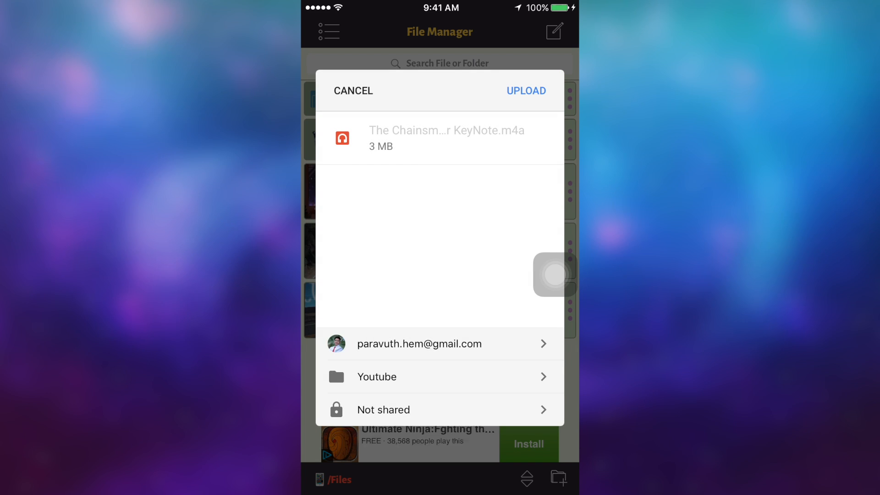
left_click(526, 91)
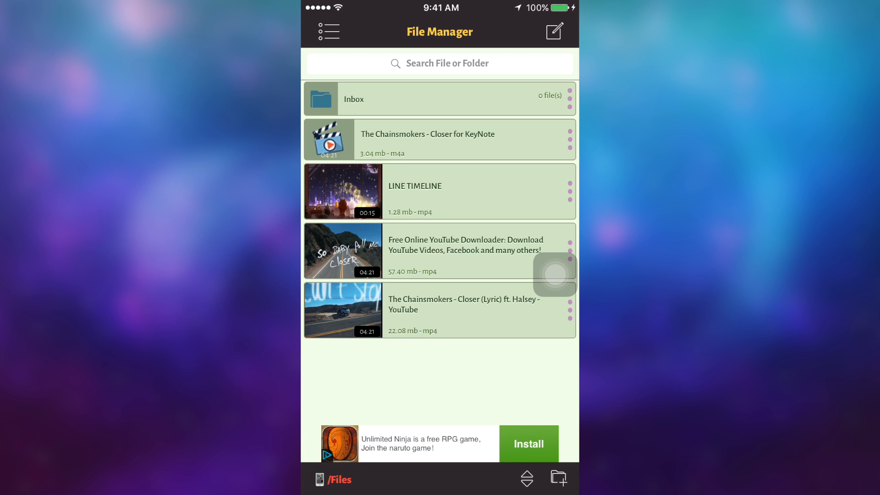
key("super")
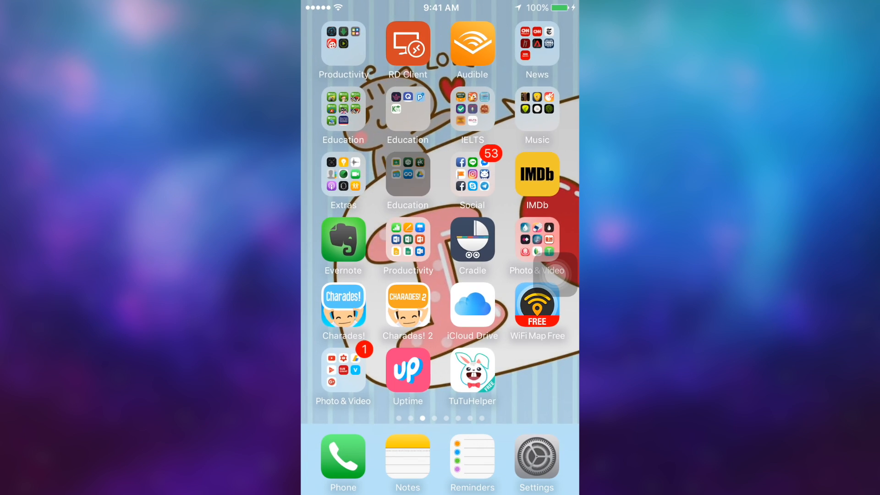
Step: In Google Drive, check the Closer for KeyNote m4a's details inside the Youtube folder, then go home
left_click(408, 174)
left_click(524, 240)
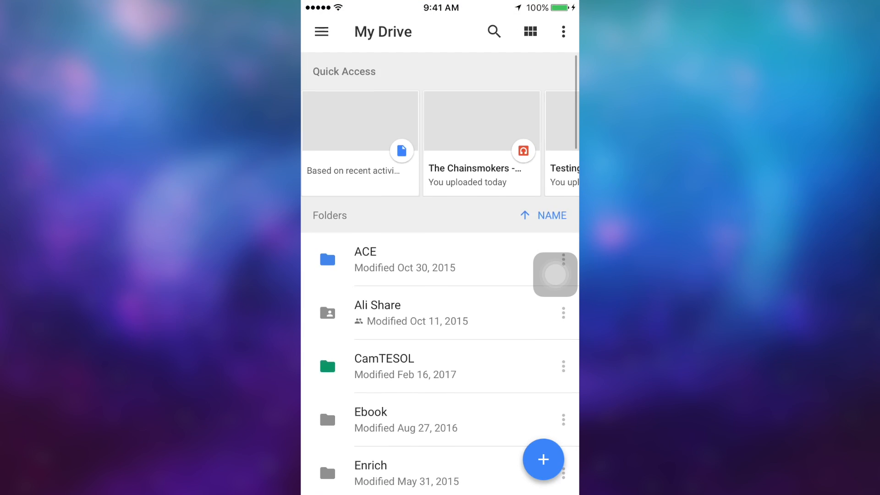
scroll(440, 275, "down", 8)
scroll(440, 275, "down", 5)
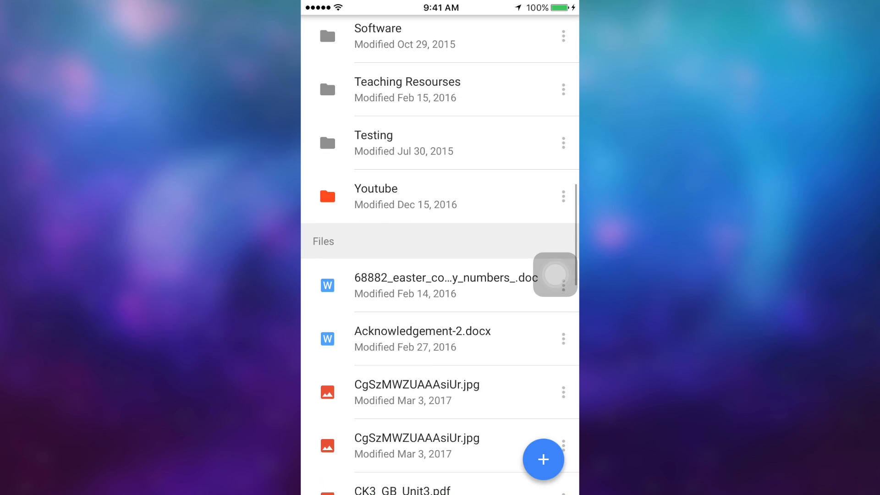
left_click(412, 275)
scroll(440, 275, "down", 5)
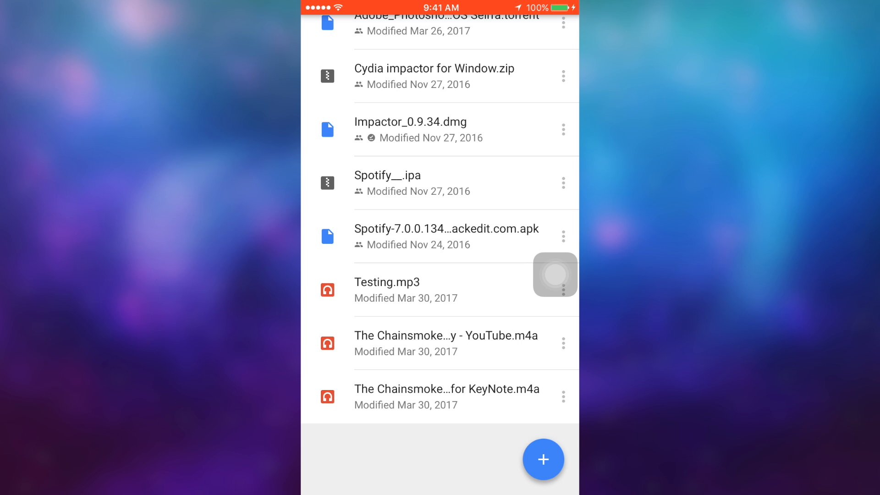
left_click(564, 396)
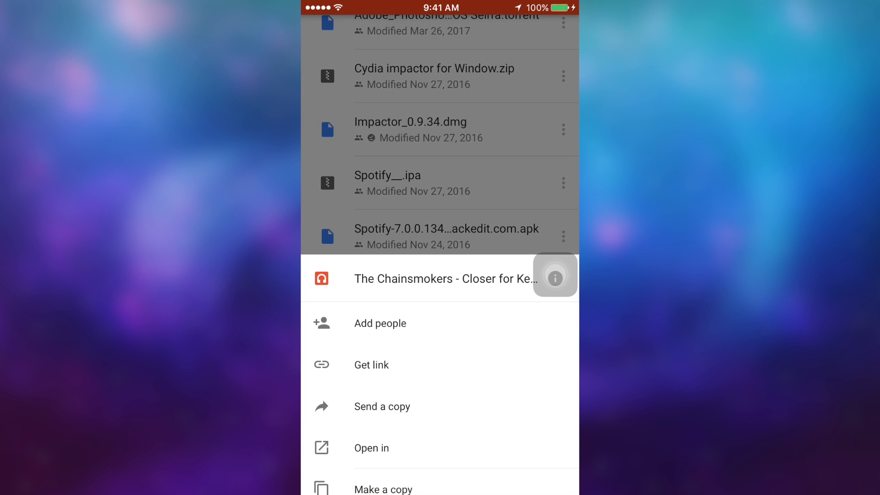
left_click(555, 279)
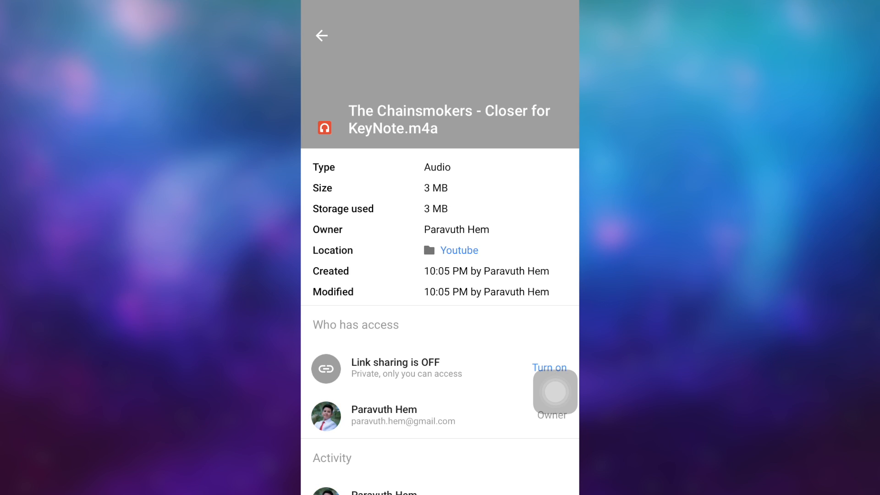
left_click(323, 36)
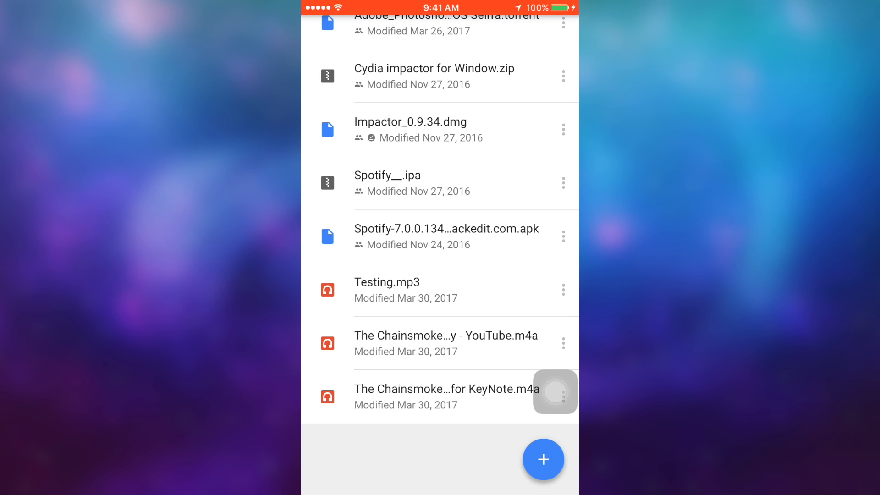
key("super")
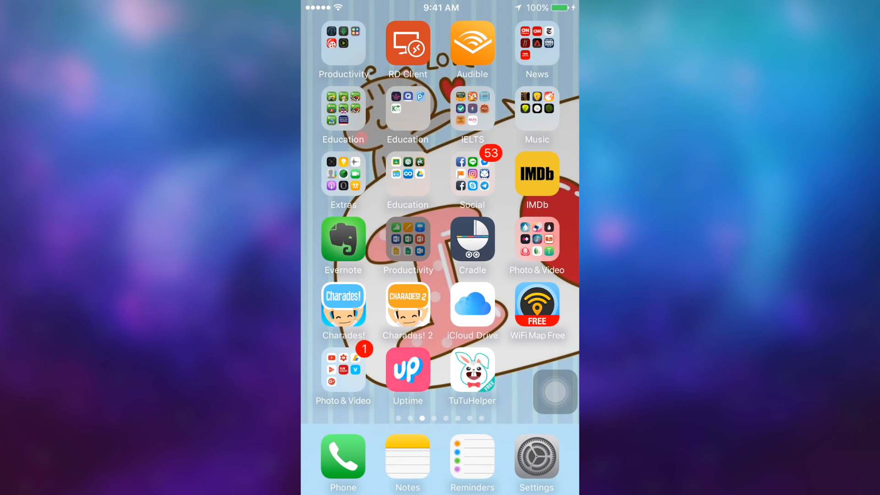
Step: Relaunch Keynote with the Batman deck and start inserting media onto slide 3
left_click(408, 241)
left_click(511, 185)
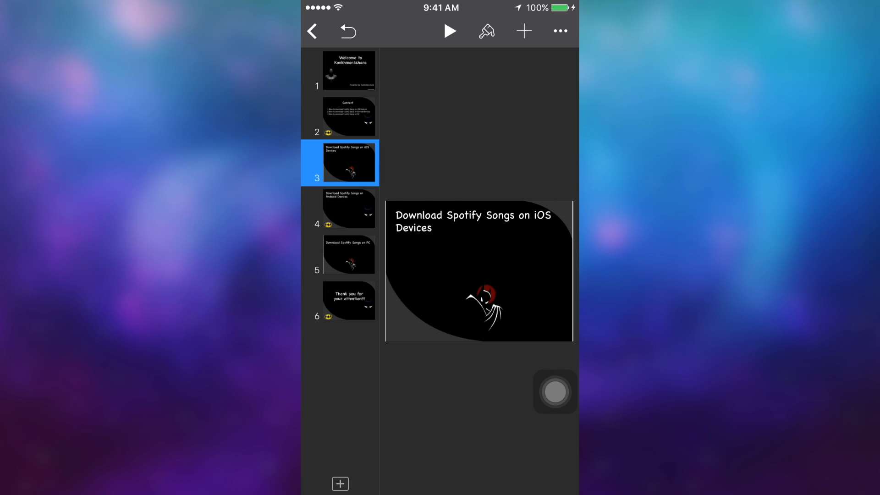
left_click(524, 31)
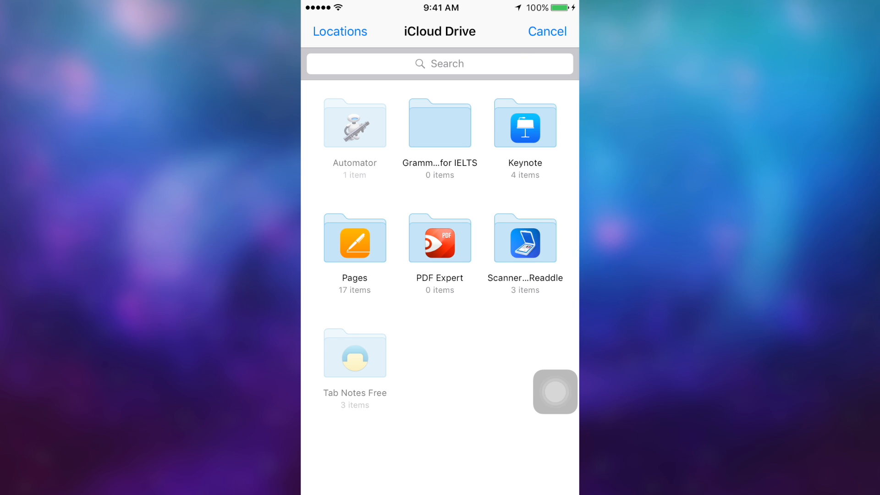
Step: Browse Google Drive's Youtube folder with the first account and pick Testing.mp3 as the audio
left_click(340, 30)
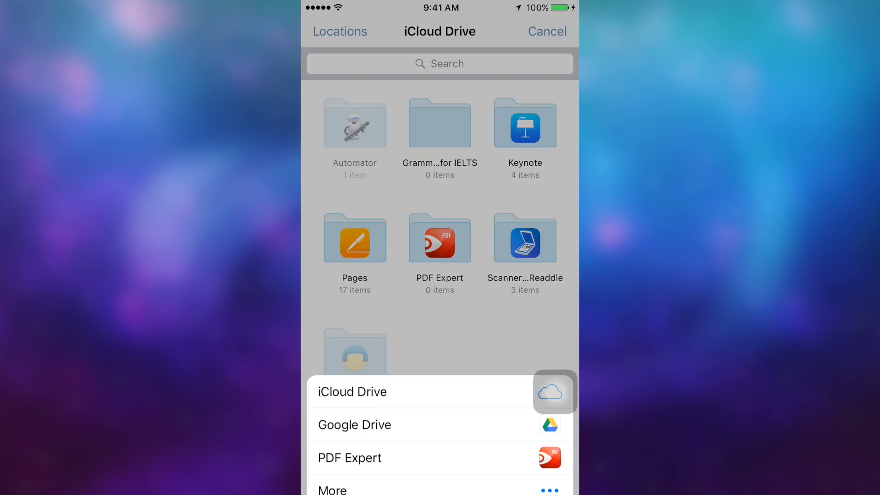
left_click(440, 357)
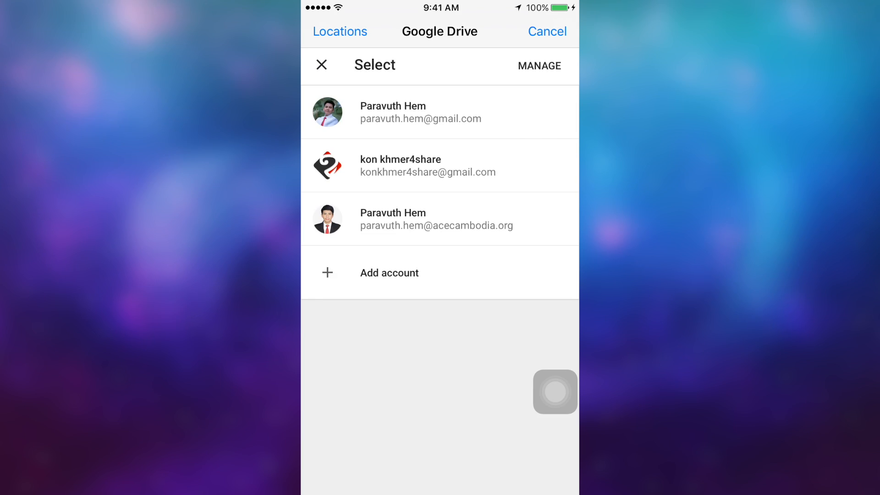
left_click(440, 112)
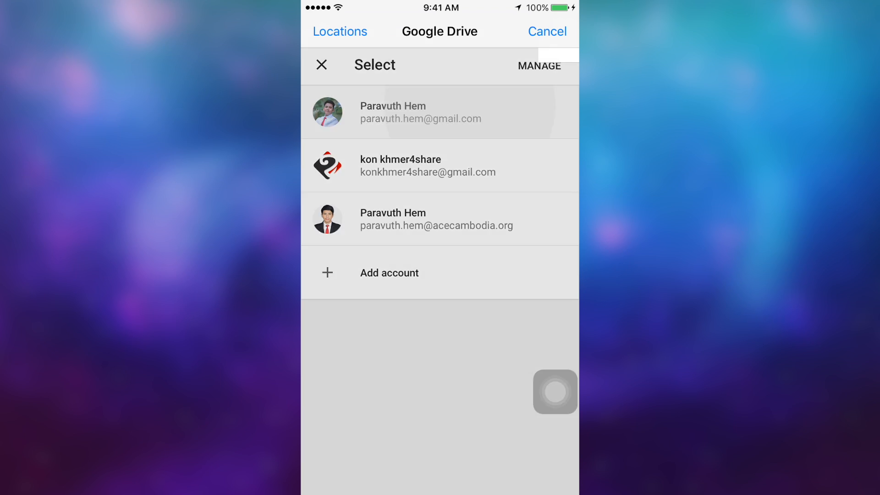
scroll(440, 288, "down", 10)
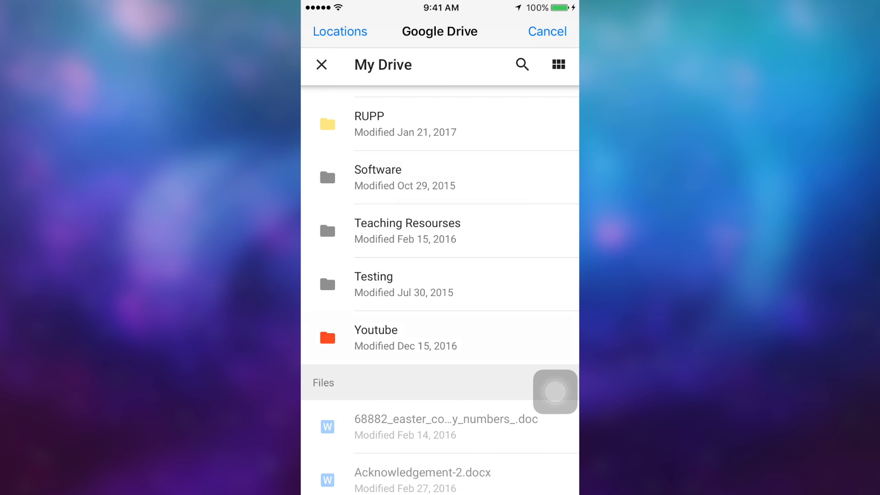
left_click(440, 337)
scroll(440, 289, "down", 8)
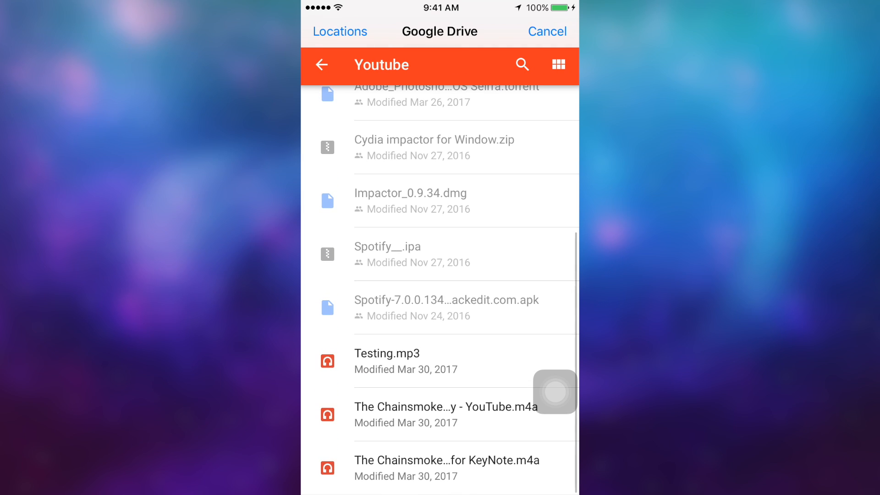
left_click_drag(556, 391, 556, 229)
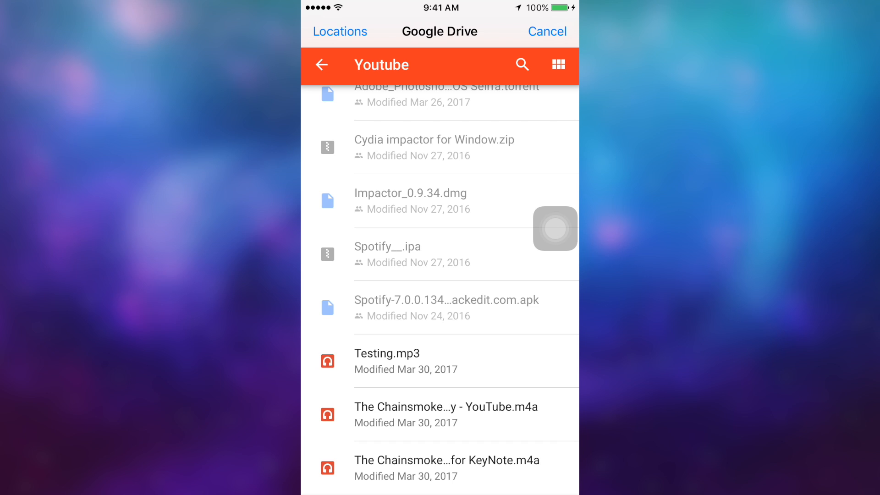
left_click(427, 360)
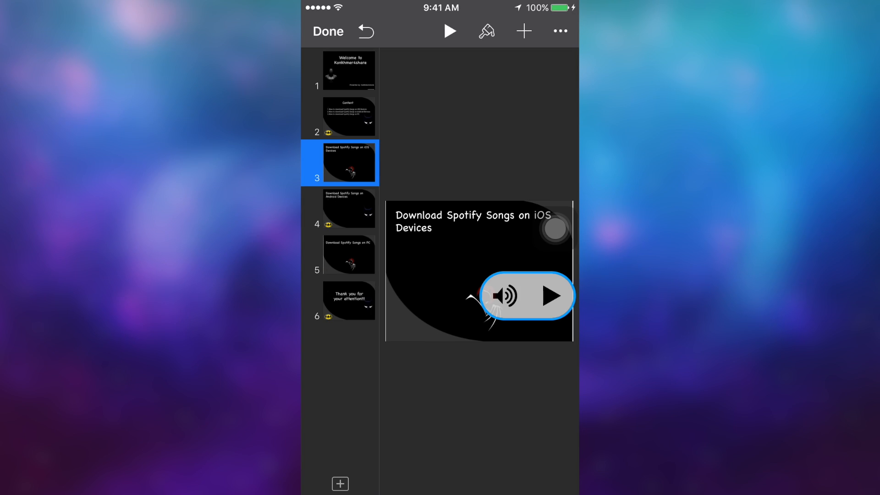
Step: Move the Testing.mp3 clip to slide 3's bottom-left corner, test-play it, and finish editing
left_click_drag(527, 296, 445, 274)
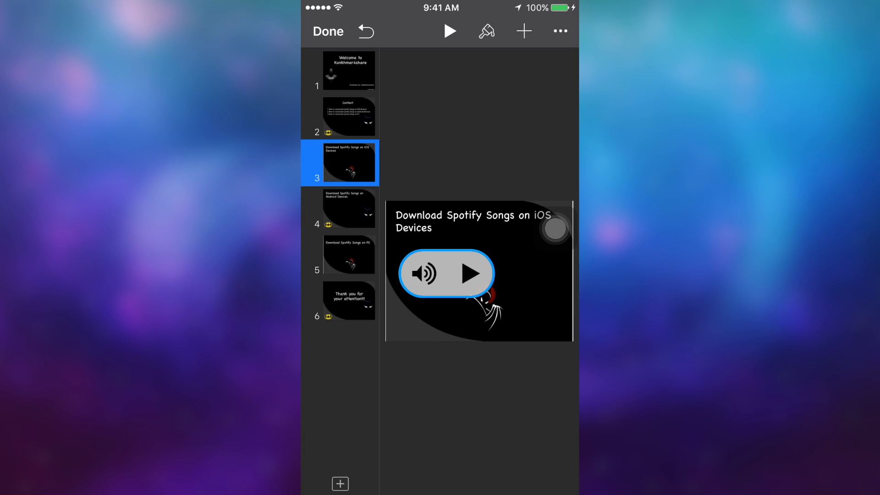
left_click_drag(447, 273, 438, 308)
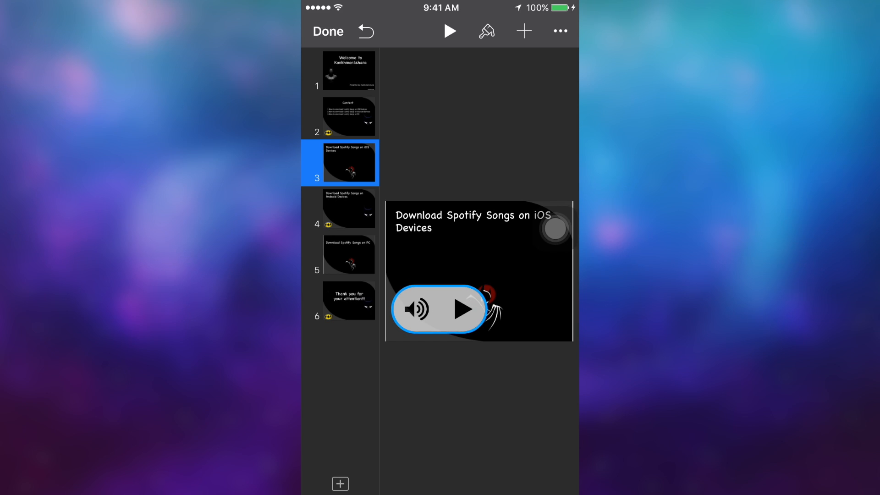
left_click(462, 309)
left_click(462, 309)
left_click_drag(440, 309, 440, 268)
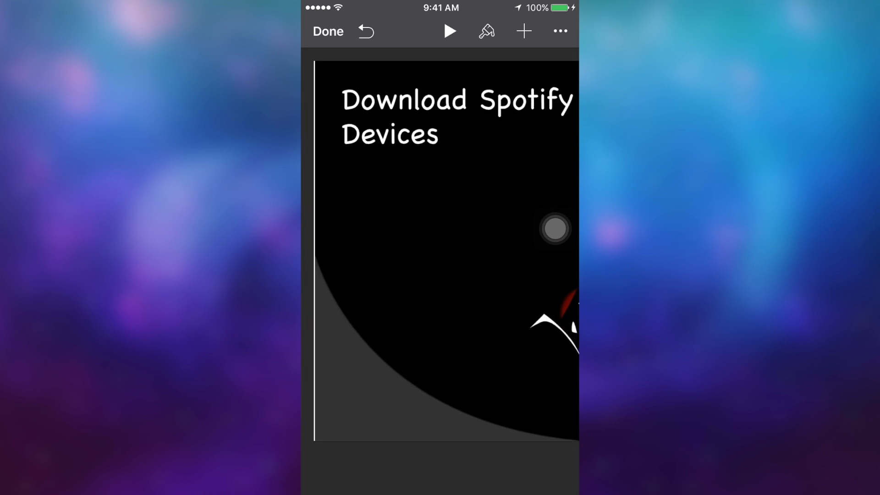
left_click_drag(367, 330, 353, 347)
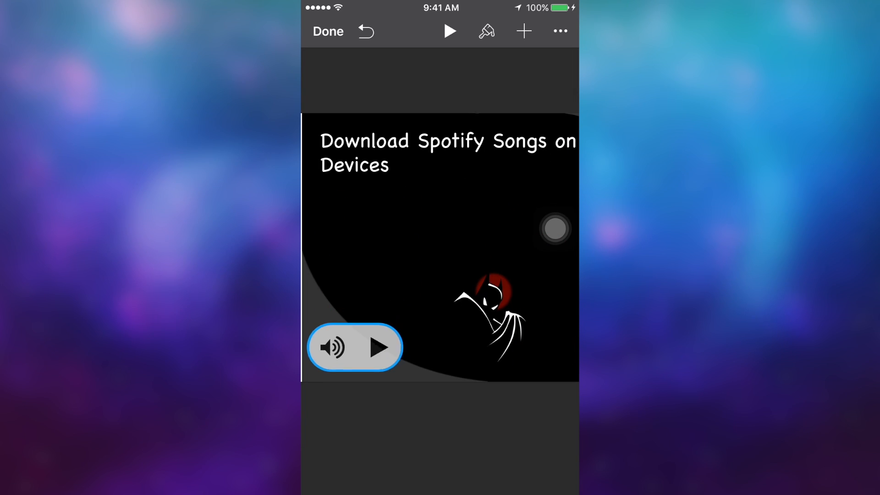
left_click(328, 31)
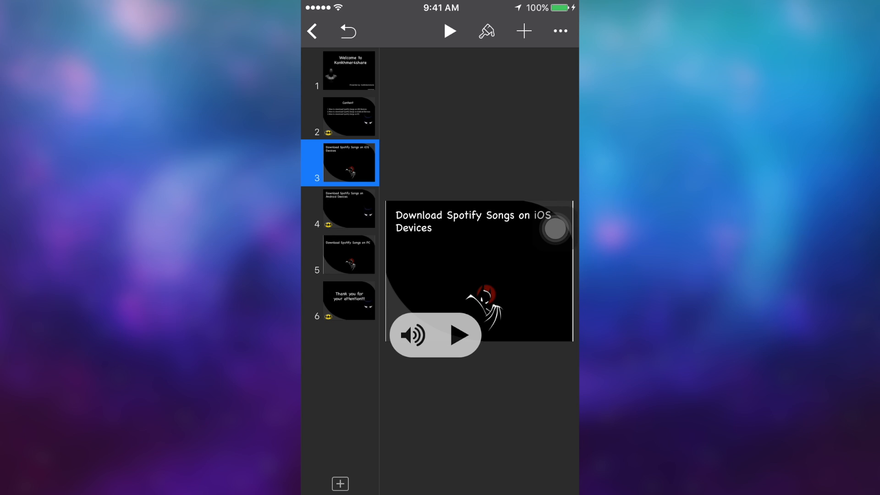
Step: Review slides 4, 5 and 6 in the navigator and come back to slide 3
left_click(349, 209)
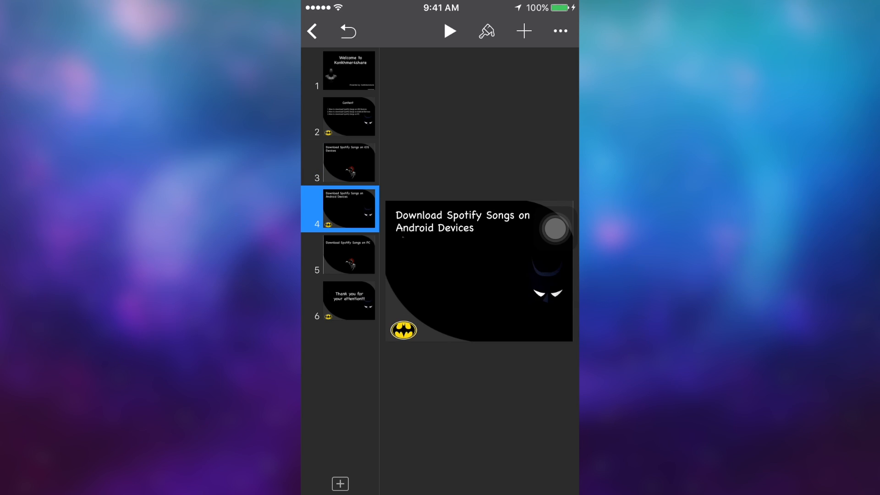
left_click(348, 256)
left_click(348, 302)
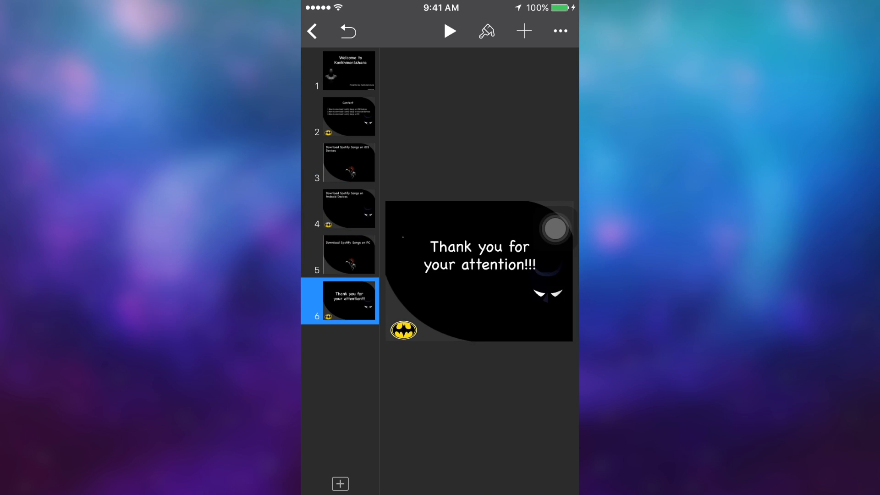
left_click(349, 257)
left_click(348, 209)
left_click(349, 163)
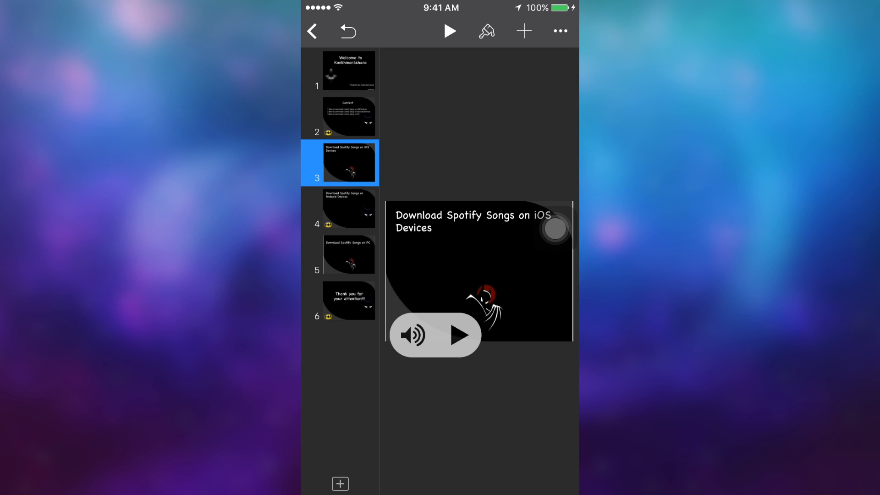
Step: Check slides 2 and 4, return to slide 3 and bring up the audio clip's editing options
left_click(348, 116)
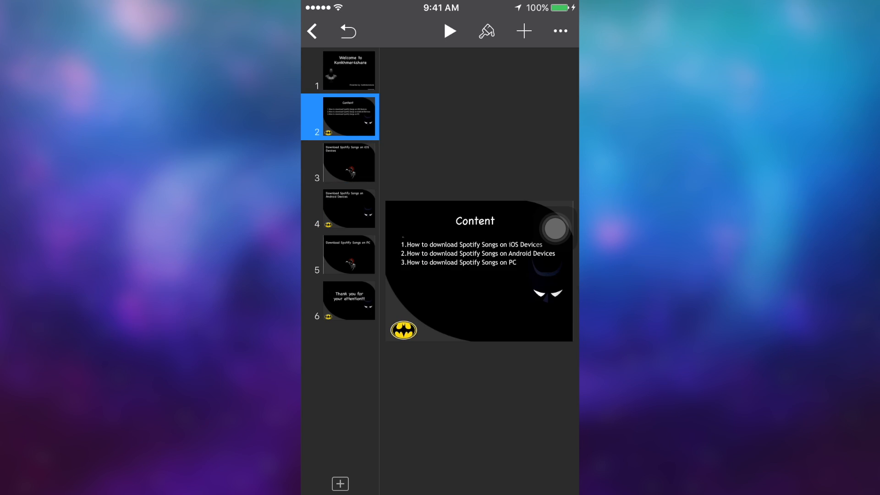
left_click(349, 71)
left_click(349, 163)
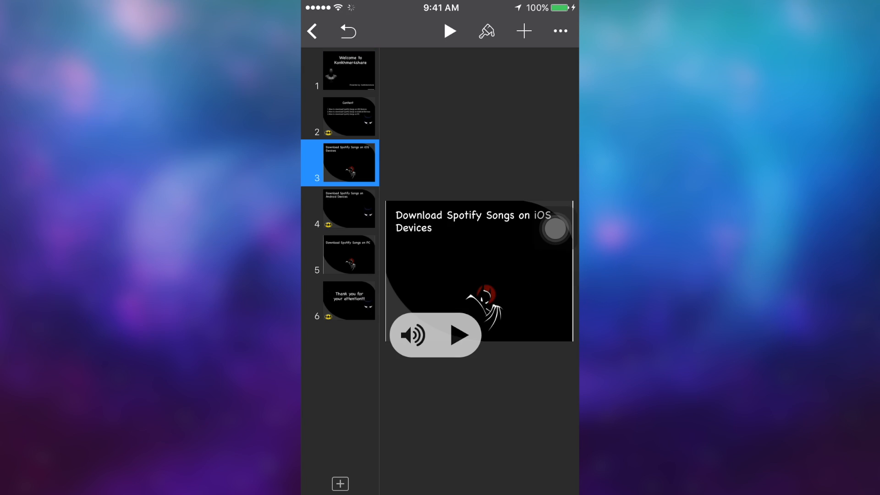
left_click(349, 210)
left_click(349, 163)
left_click(458, 334)
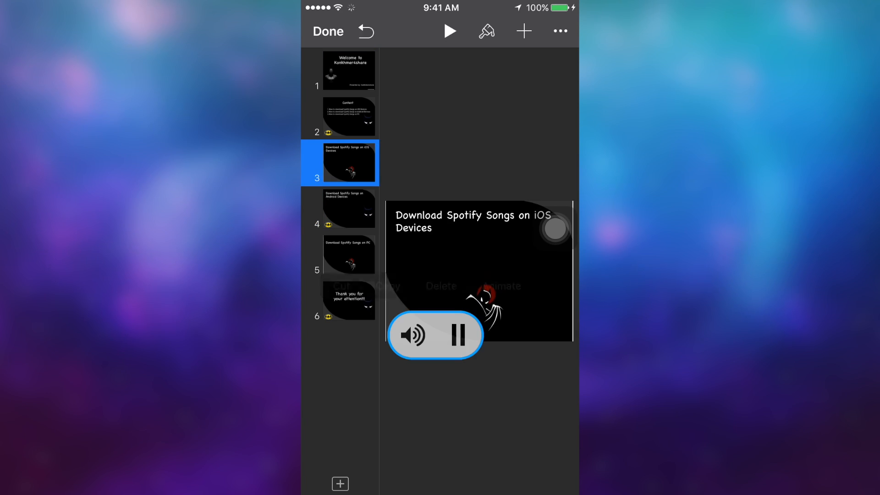
left_click(435, 335)
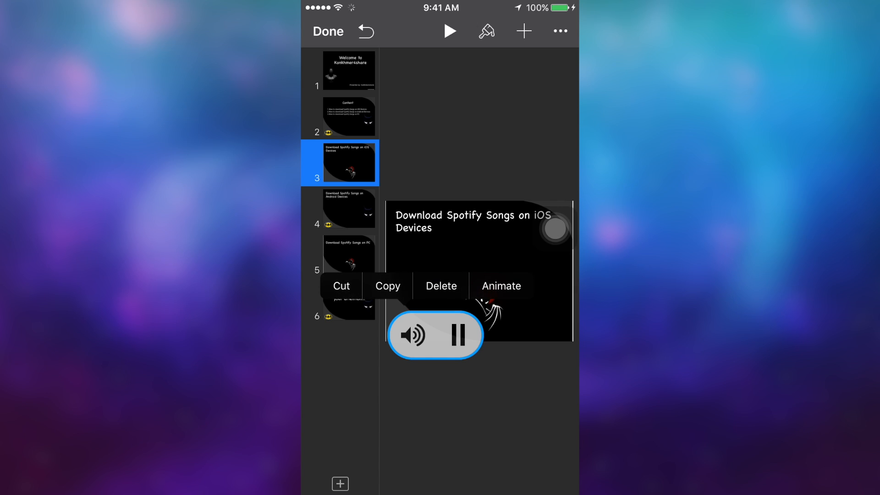
Step: Check the audio clip's animation settings, then review slides 4 and 3
left_click(502, 286)
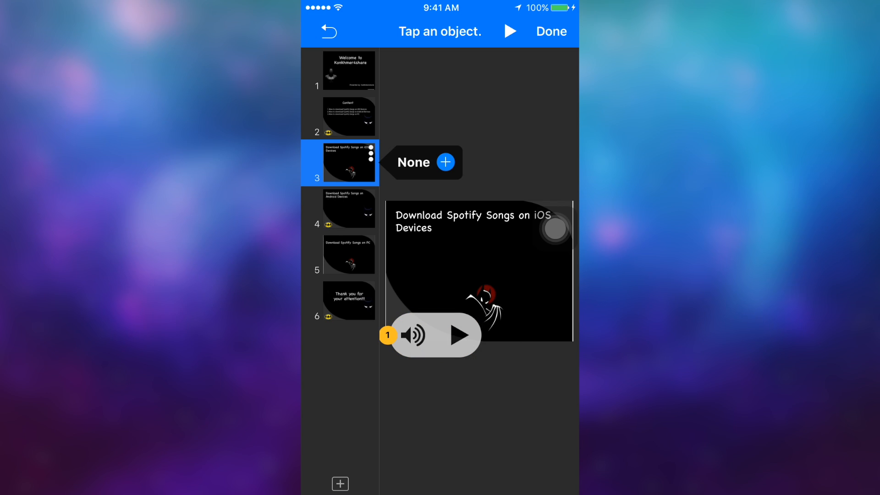
left_click(551, 31)
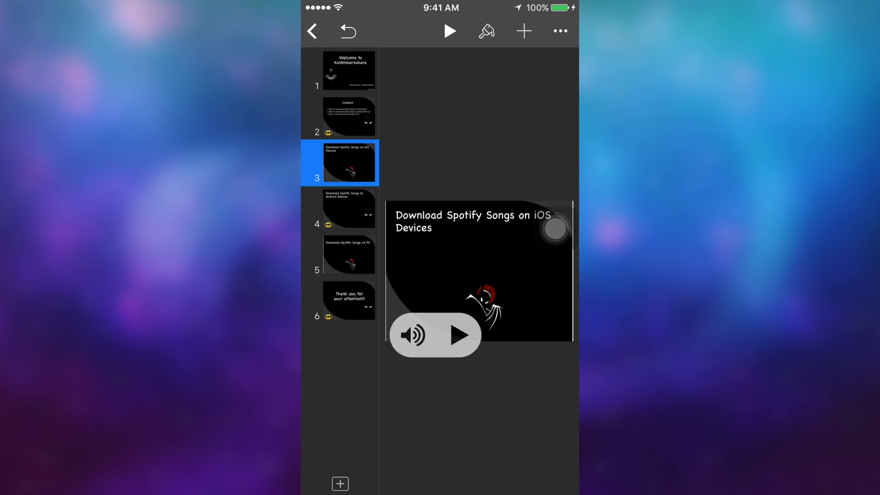
left_click(349, 209)
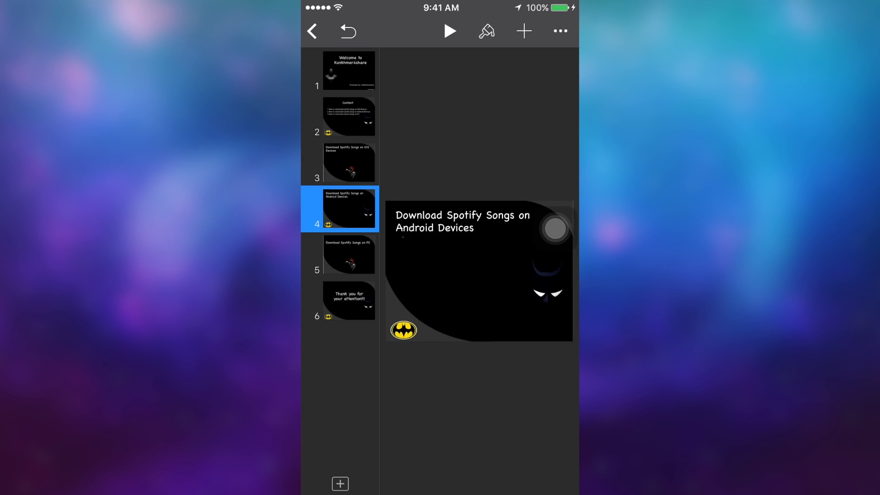
left_click(349, 163)
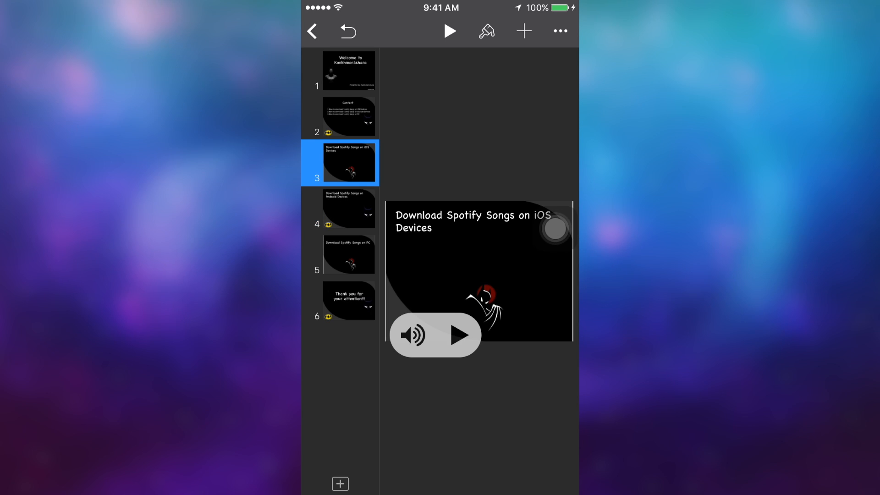
Step: Reach the presentation's Soundtrack settings from the More menu, showing no soundtrack set
left_click(560, 31)
left_click(385, 412)
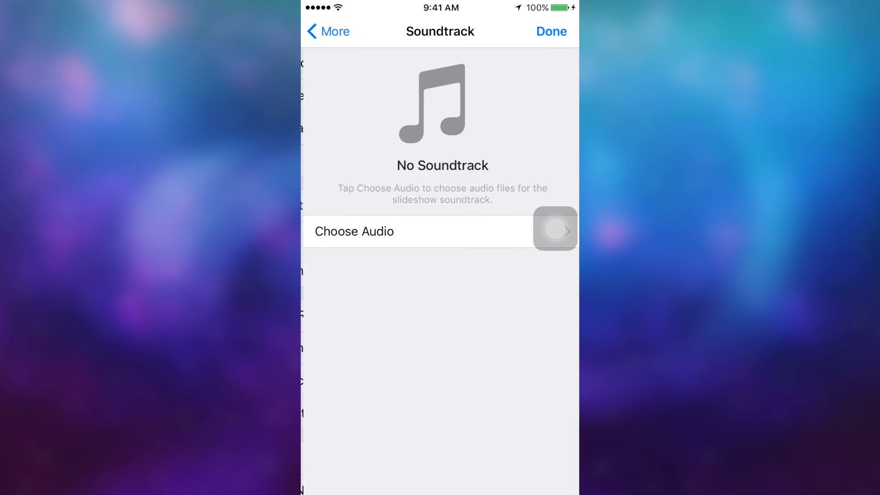